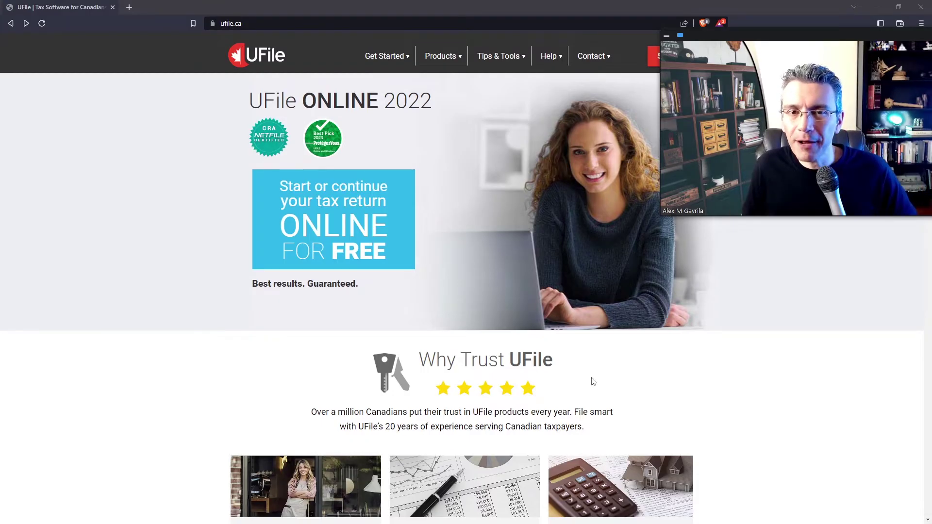
Open the File For Free page from the footer and highlight the CFS1981 special offer code
scroll(597, 369, down, 20)
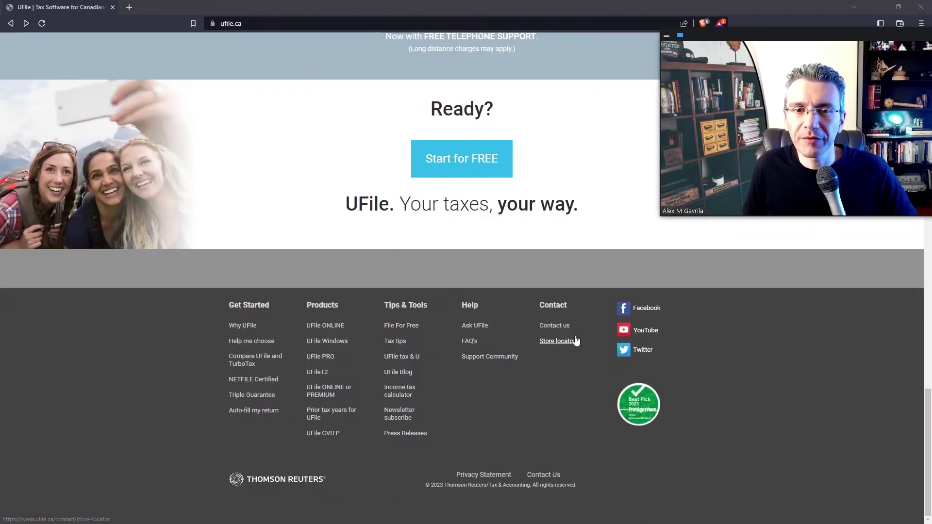
click(402, 330)
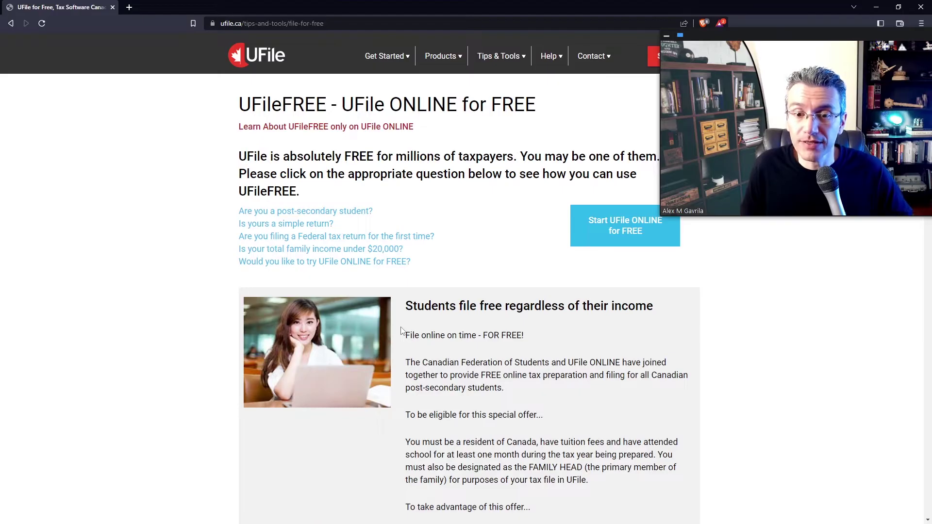
scroll(403, 332, down, 5)
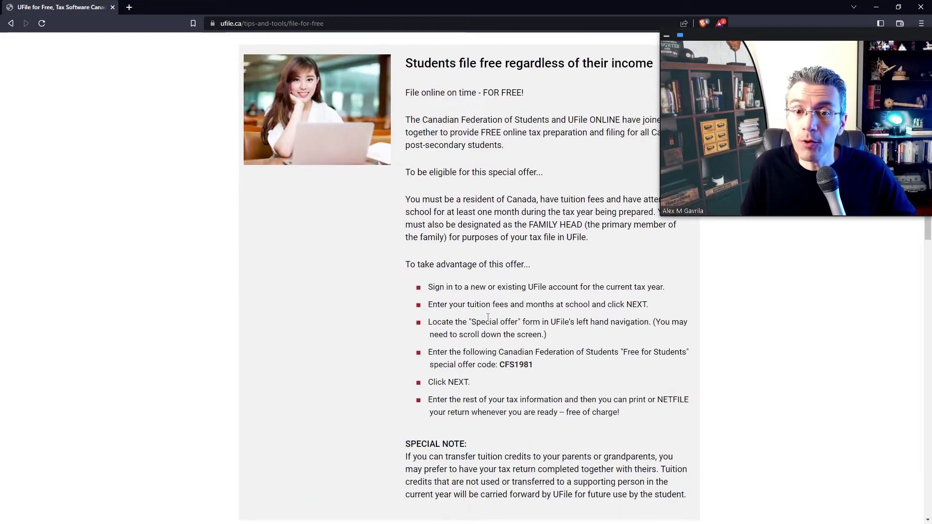
mouse_move(500, 365)
mouse_down()
mouse_move(522, 364)
mouse_move(497, 364)
mouse_up()
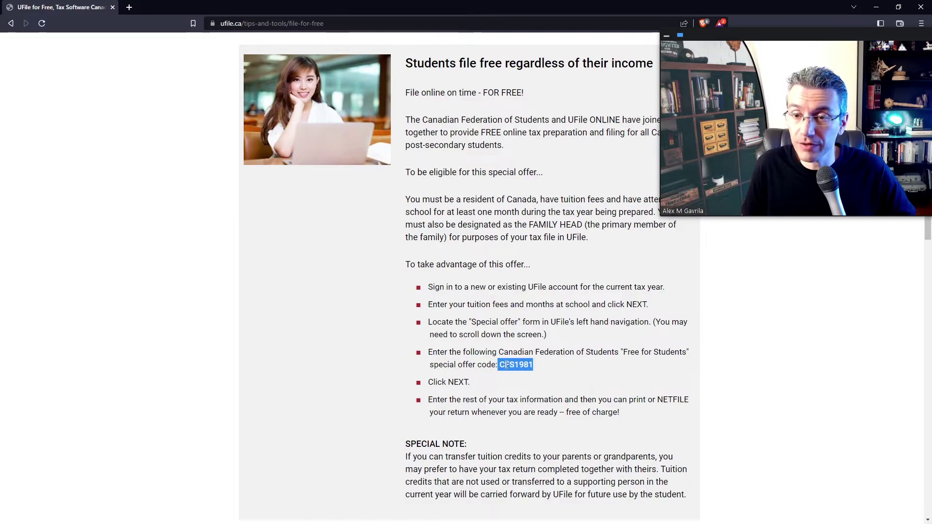
click(505, 377)
scroll(503, 378, down, 7)
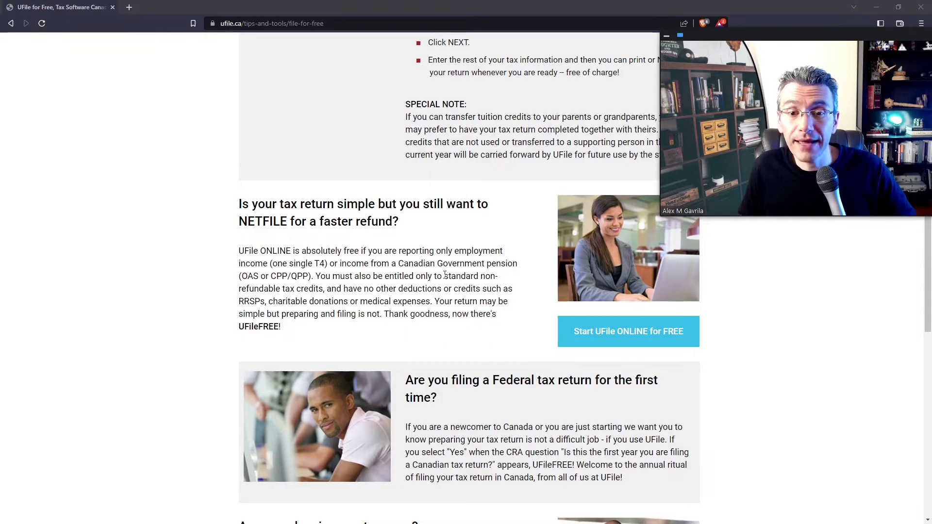
Highlight the standard tax credits sentence and the $20,000 family income limit
drag(445, 276, 513, 289)
click(353, 314)
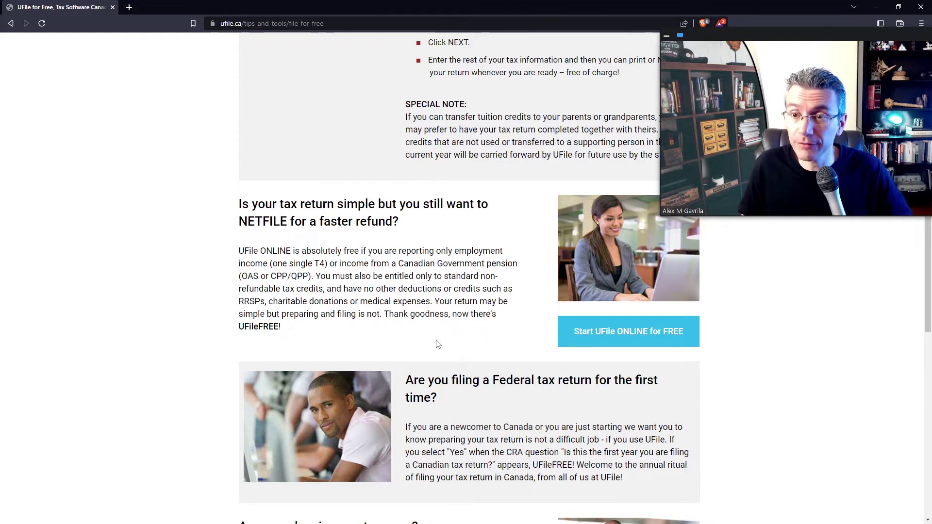
scroll(441, 345, down, 2)
scroll(444, 343, down, 2)
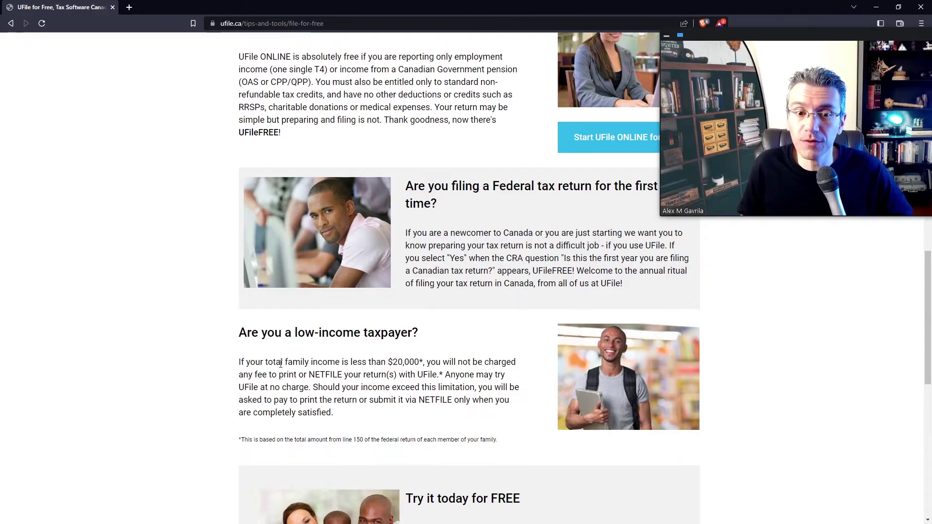
drag(377, 362, 414, 362)
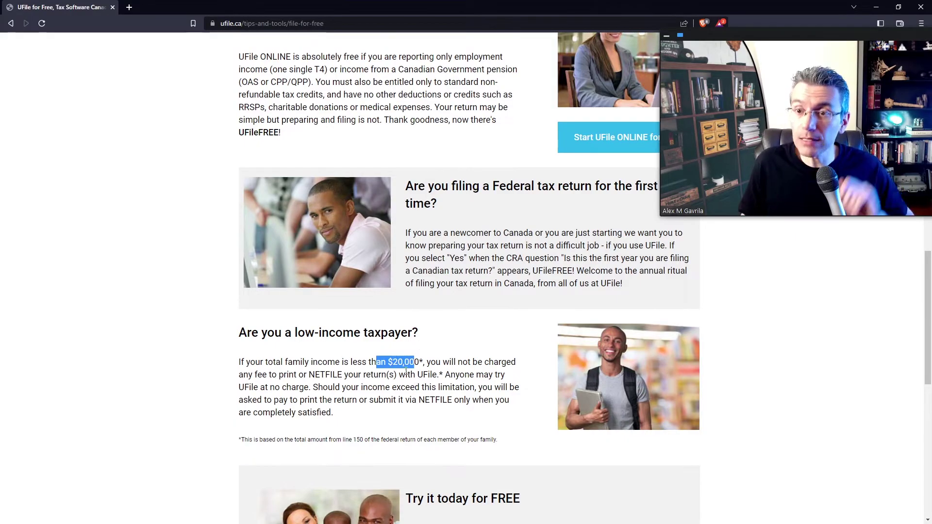
click(422, 397)
scroll(423, 388, down, 8)
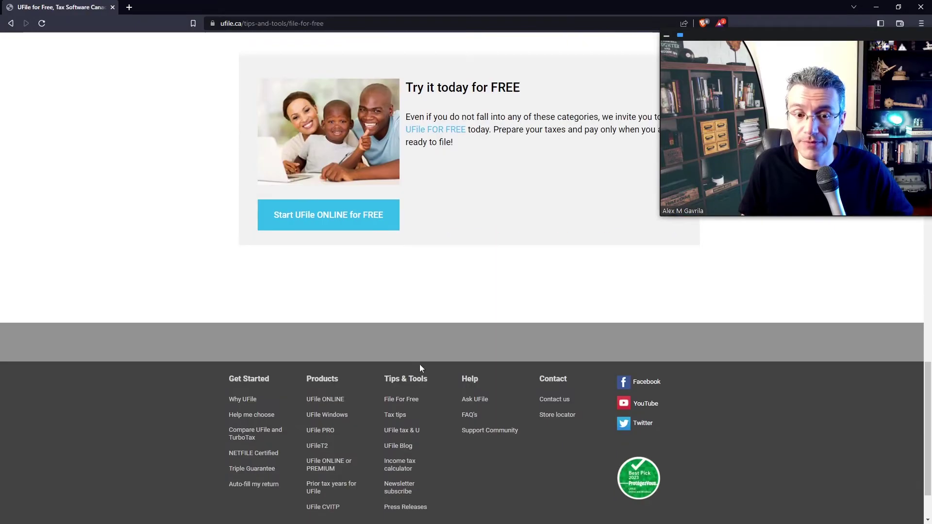
Sign in to UFile Online with the account username and password
scroll(419, 364, up, 15)
click(595, 135)
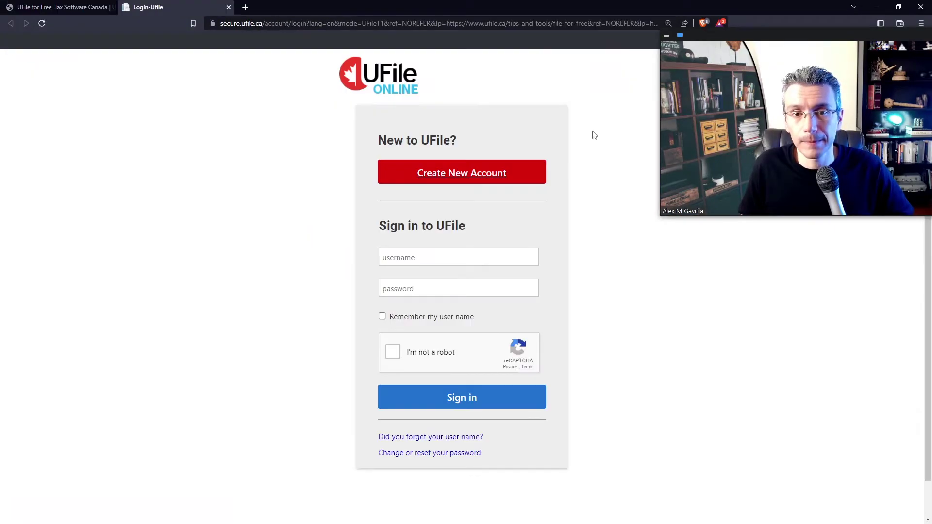
click(450, 257)
text(AreYouSubscribedYet?)
click(422, 287)
text(****)
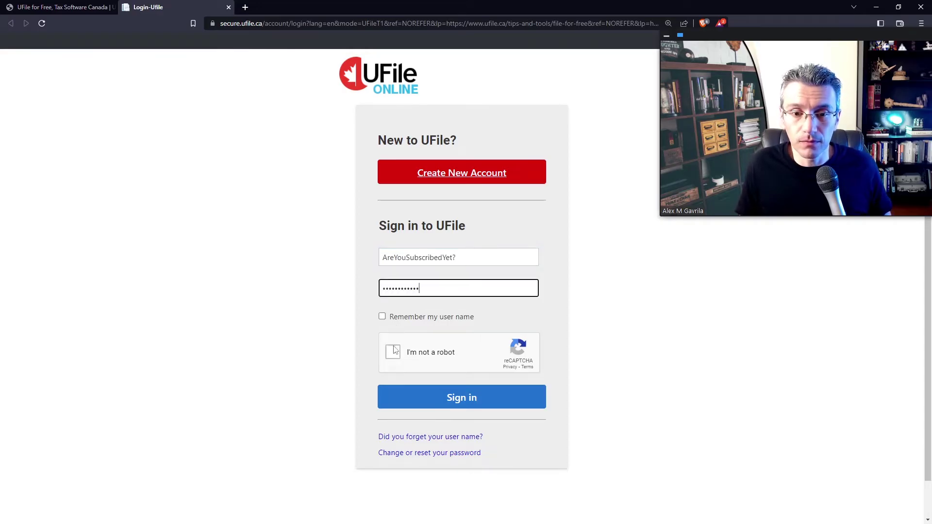
key(Return)
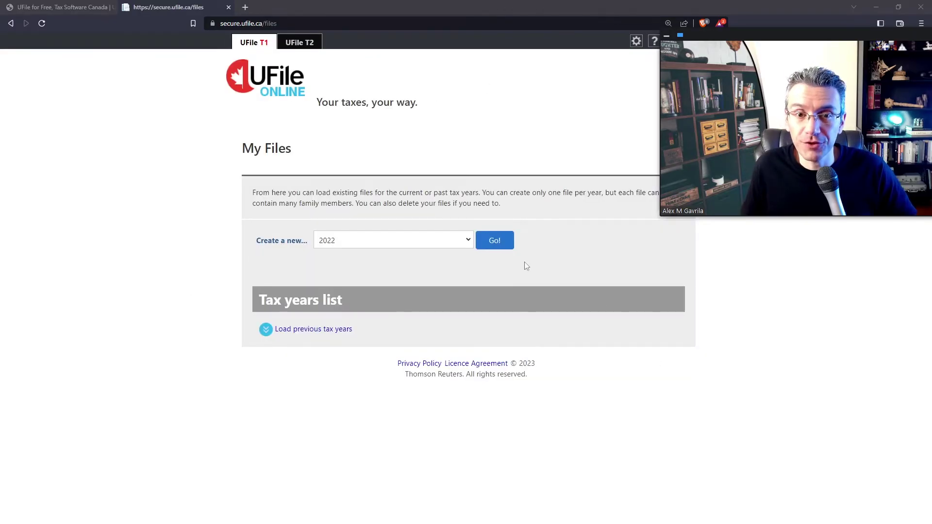
Create a new 2022 T1 tax file from the personal files list
click(297, 44)
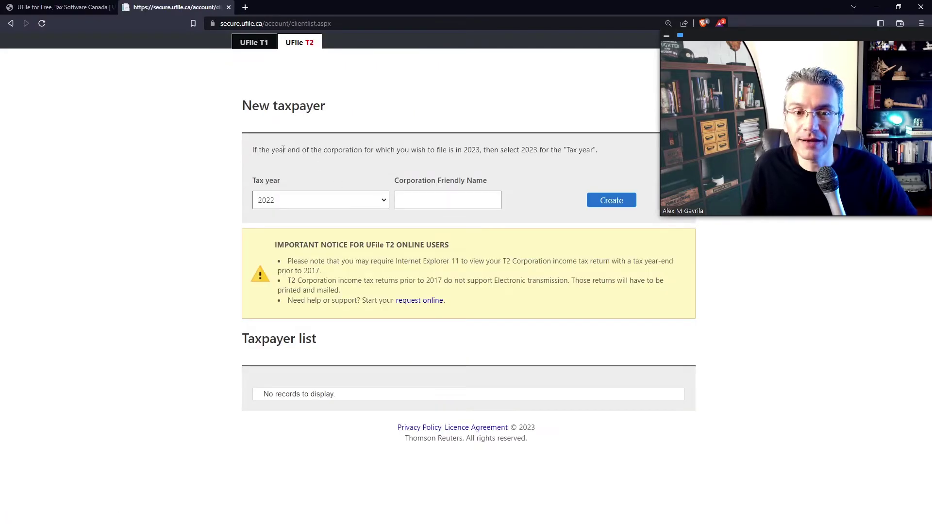
click(254, 45)
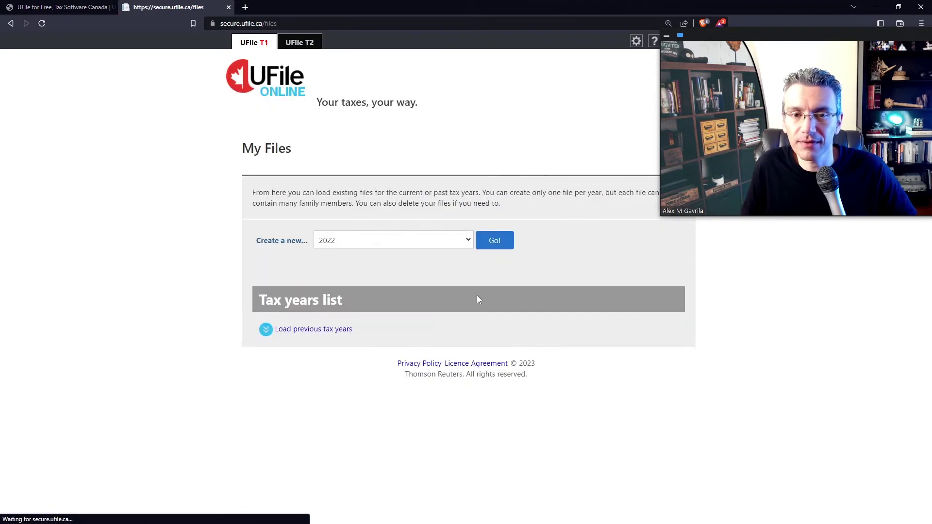
click(394, 248)
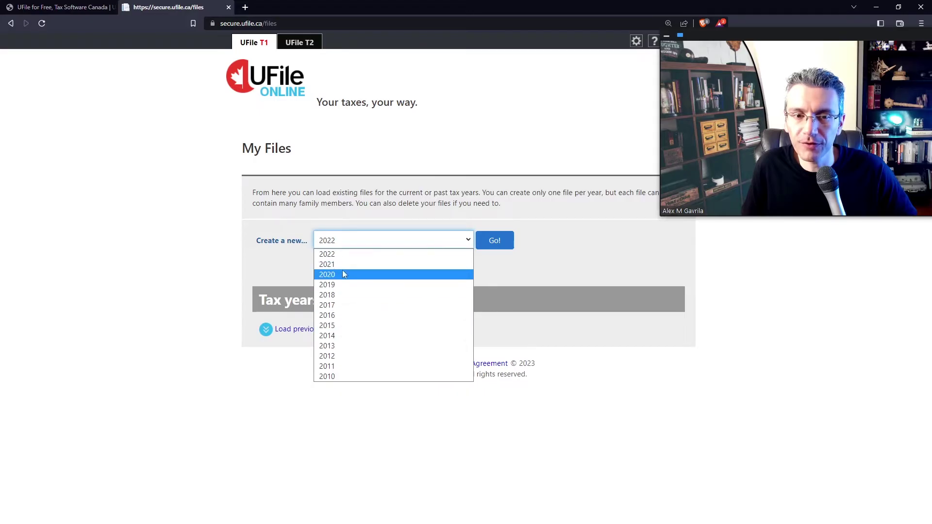
click(330, 255)
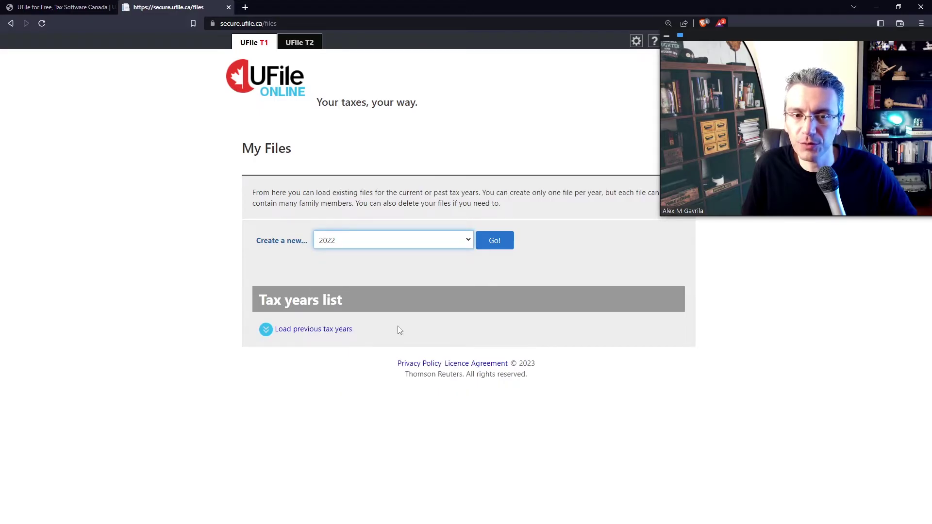
click(500, 242)
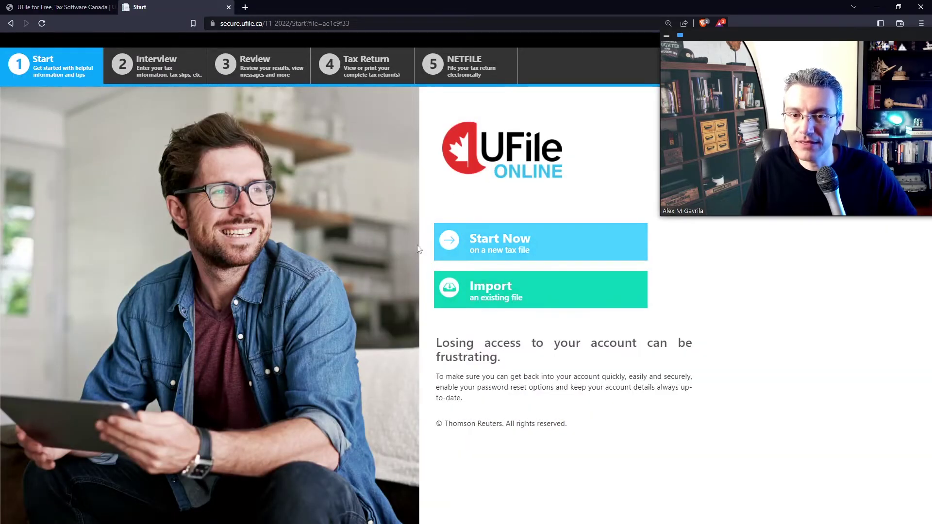
Start the new 2022 file from scratch and review the Identification page
click(462, 248)
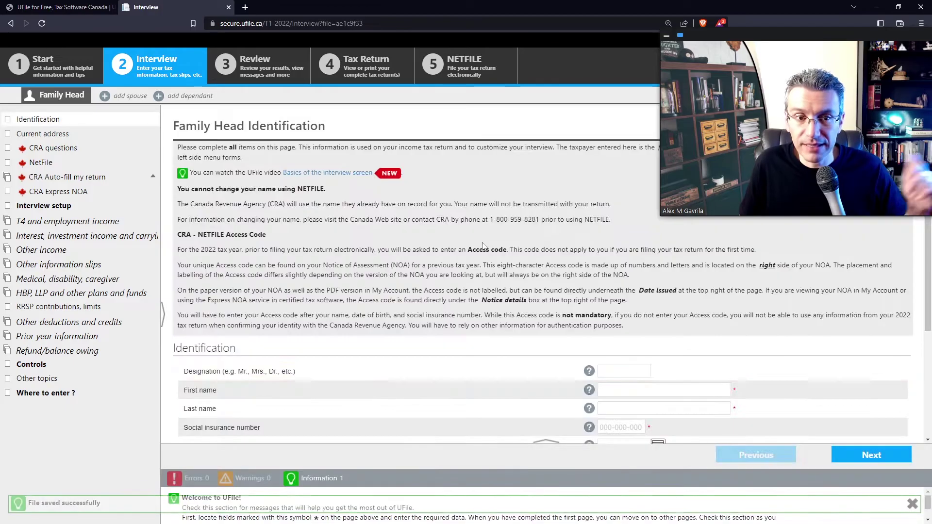
scroll(472, 227, down, 1)
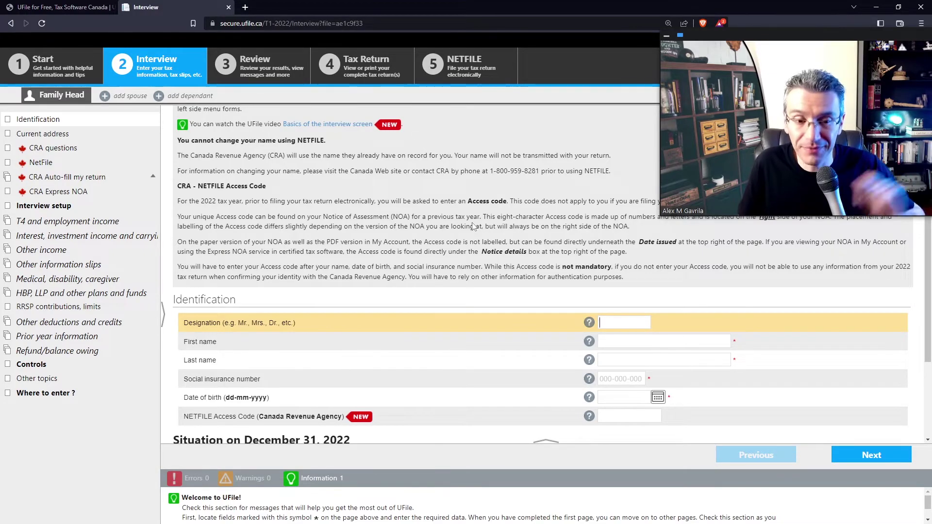
scroll(473, 226, down, 2)
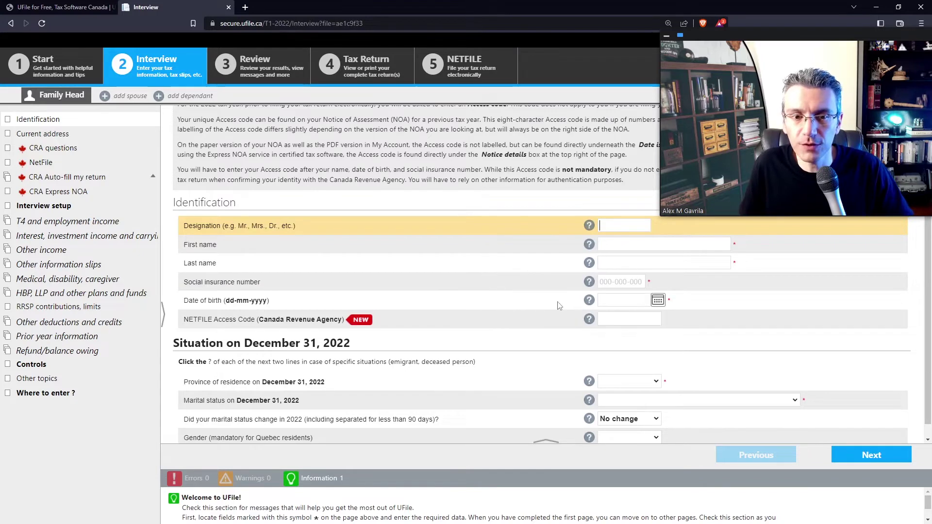
scroll(559, 305, down, 1)
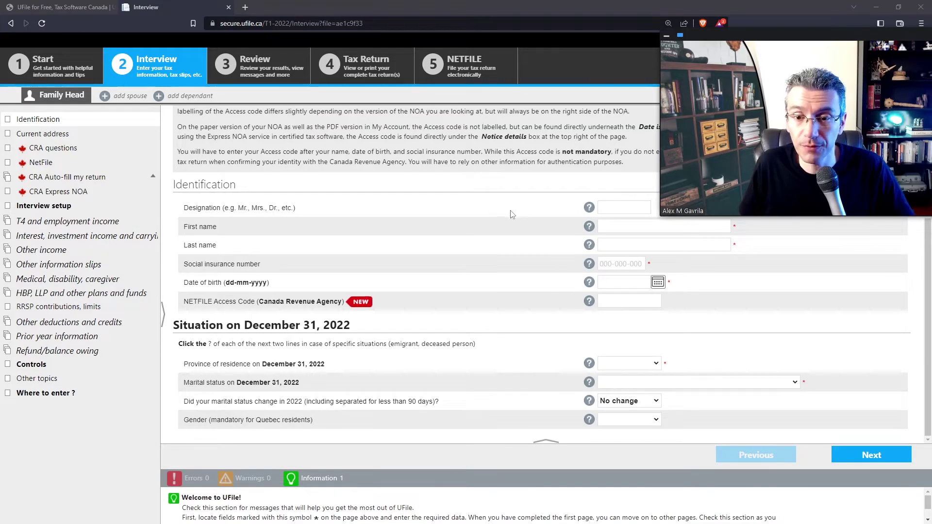
Set province of residence to Quebec and marital status to Single
click(656, 364)
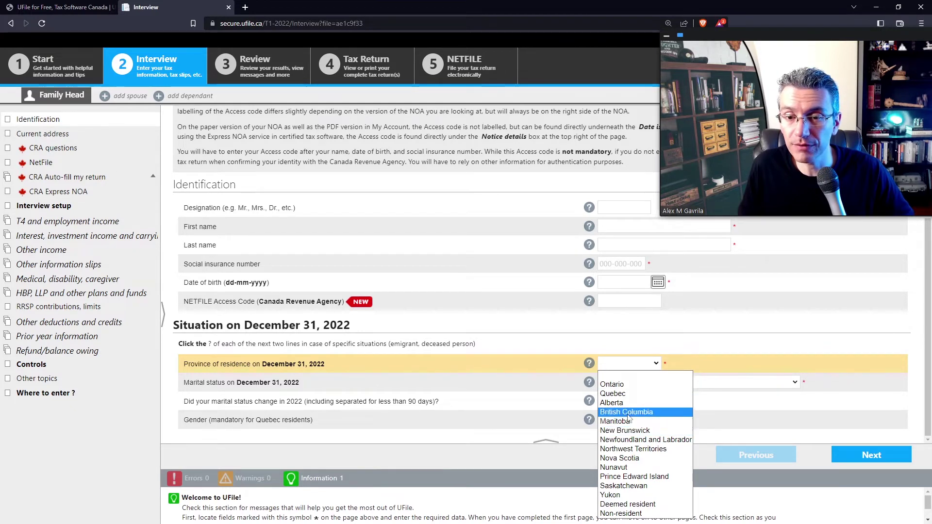
click(643, 395)
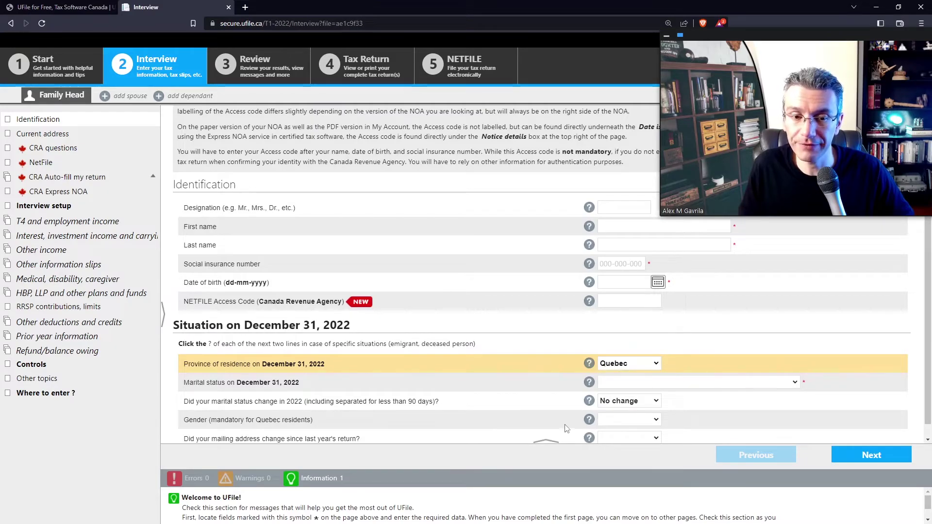
click(670, 383)
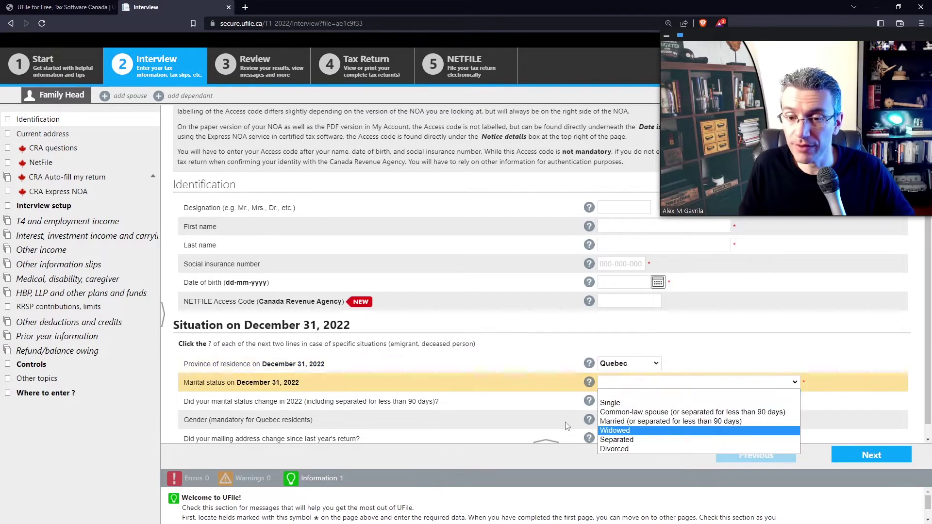
click(614, 403)
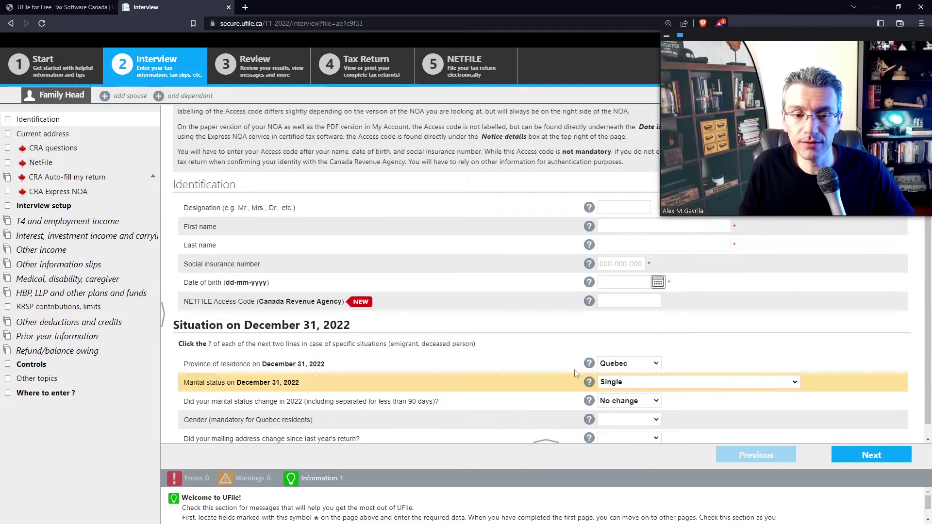
scroll(573, 334, down, 1)
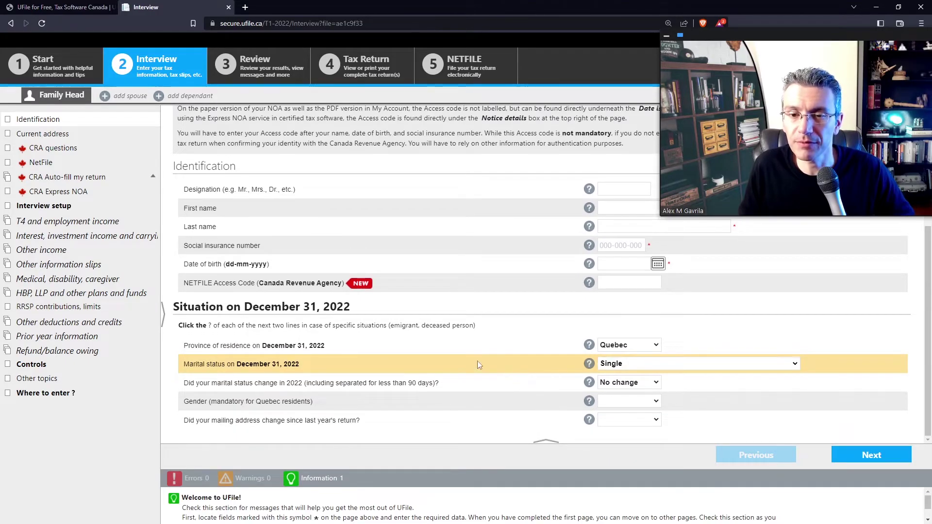
scroll(477, 361, up, 4)
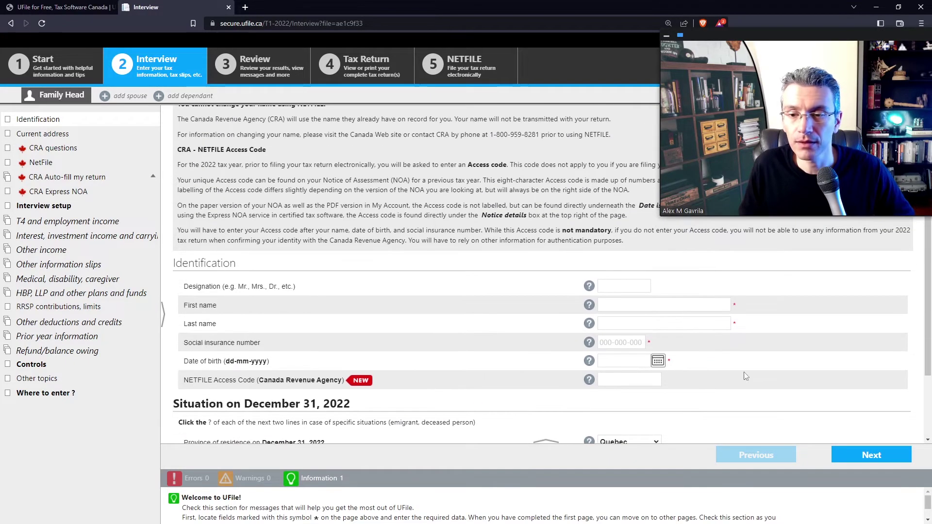
On the CRA questions, choose English for correspondence and keep No for first-time filing
click(857, 454)
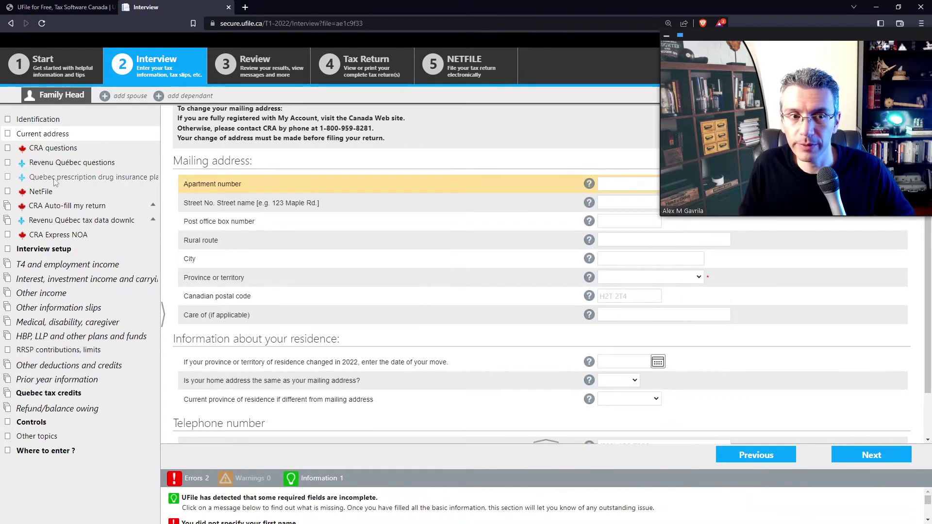
click(99, 149)
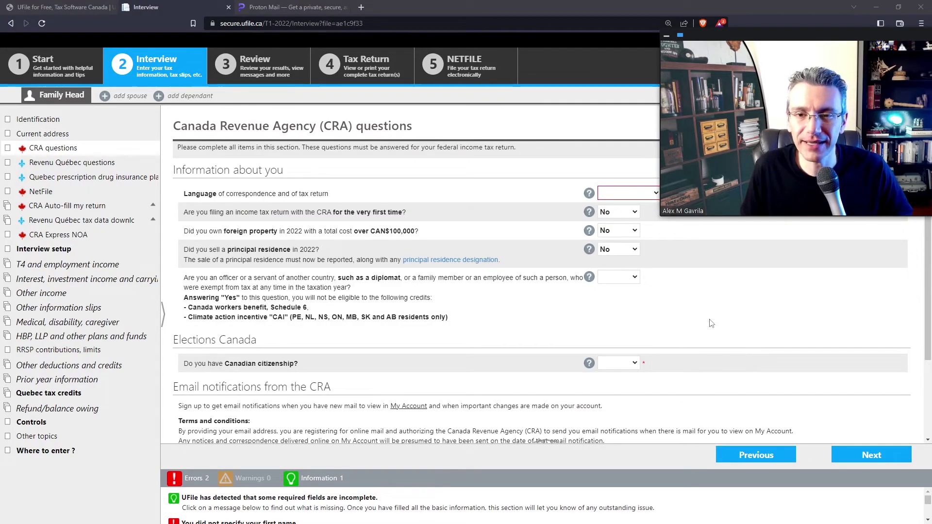
click(628, 194)
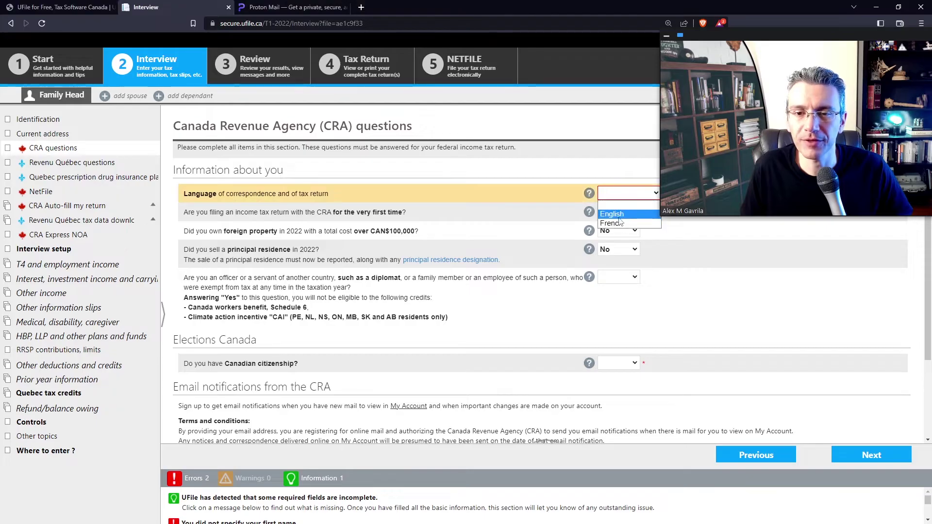
click(613, 214)
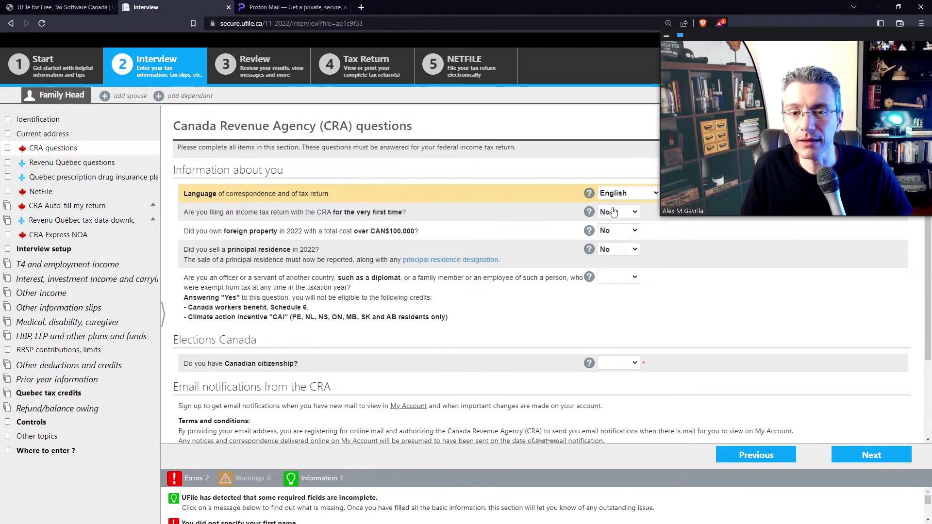
click(613, 212)
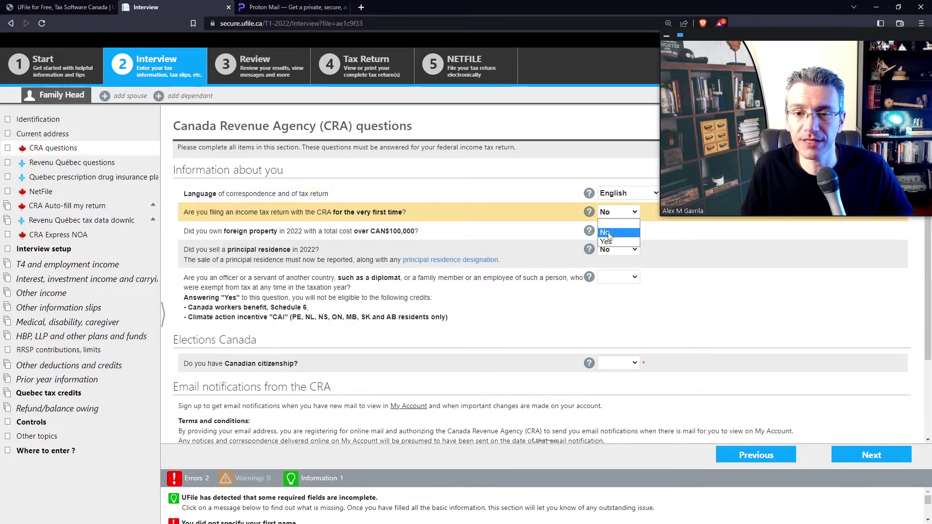
click(608, 235)
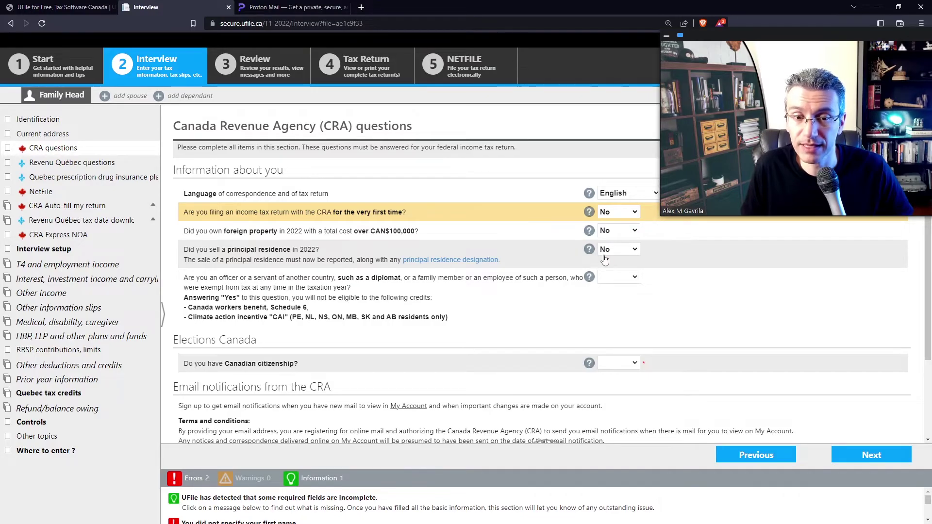
Answer No to diplomat status and accept the CRA email notification terms
click(625, 279)
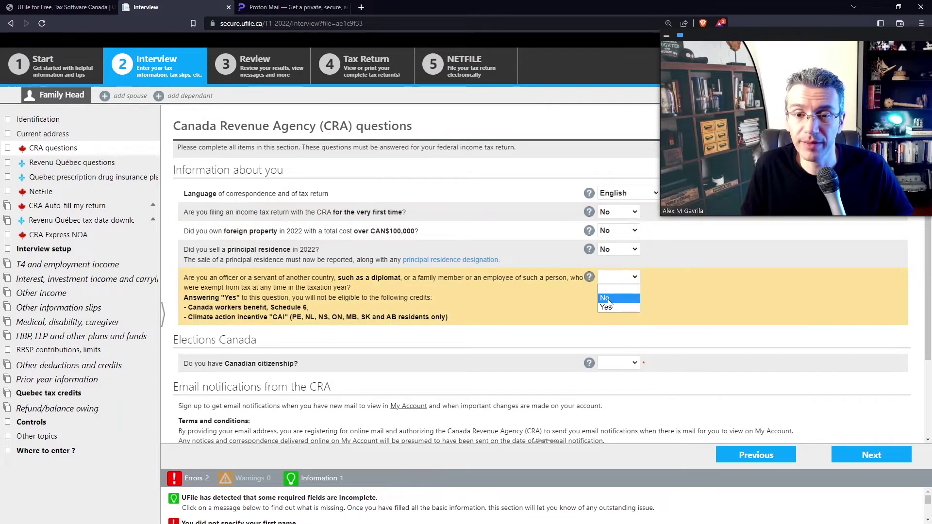
click(523, 346)
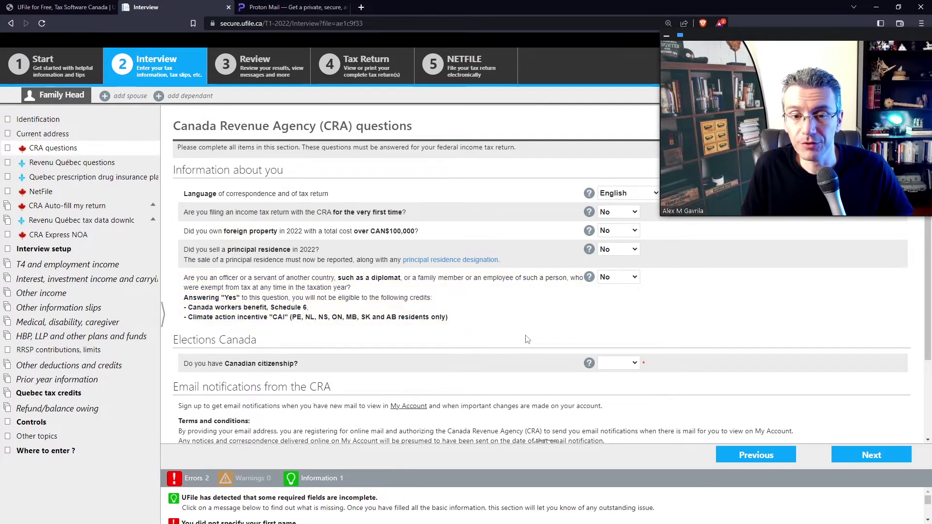
scroll(539, 333, down, 2)
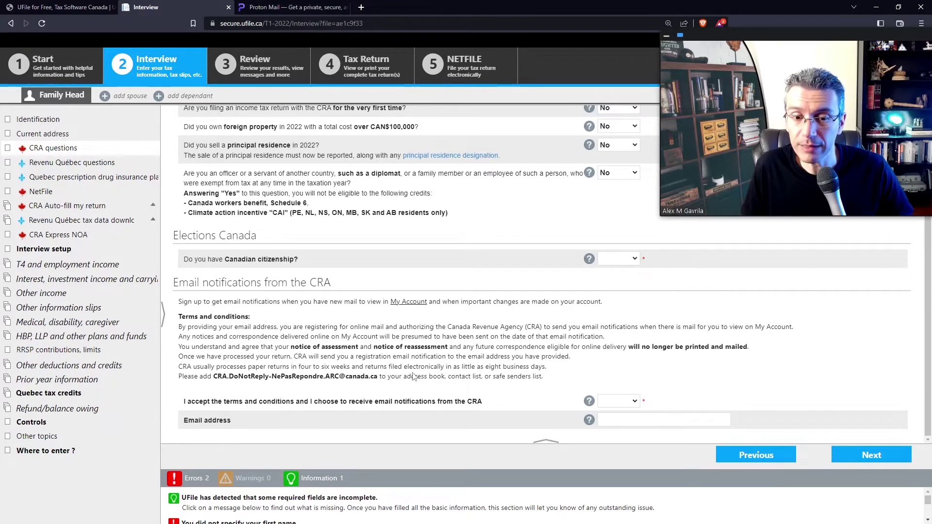
click(620, 401)
click(621, 420)
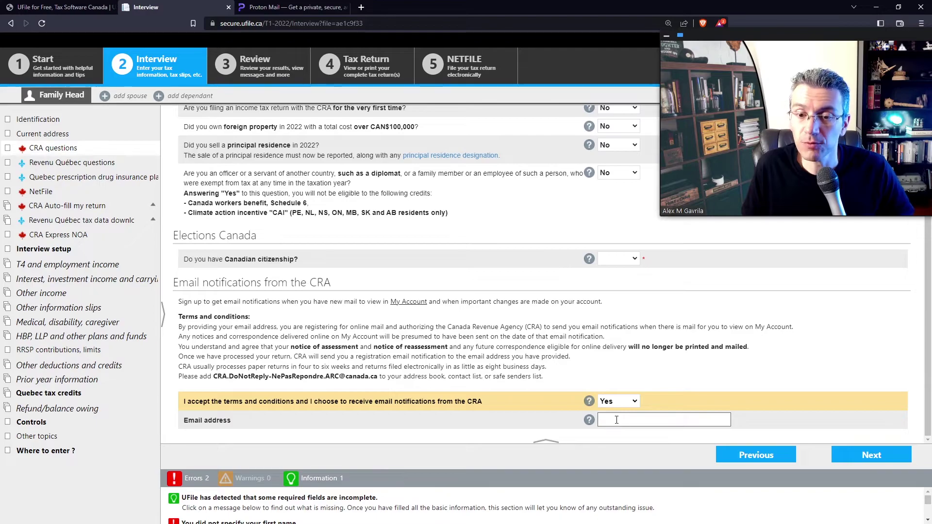
click(617, 420)
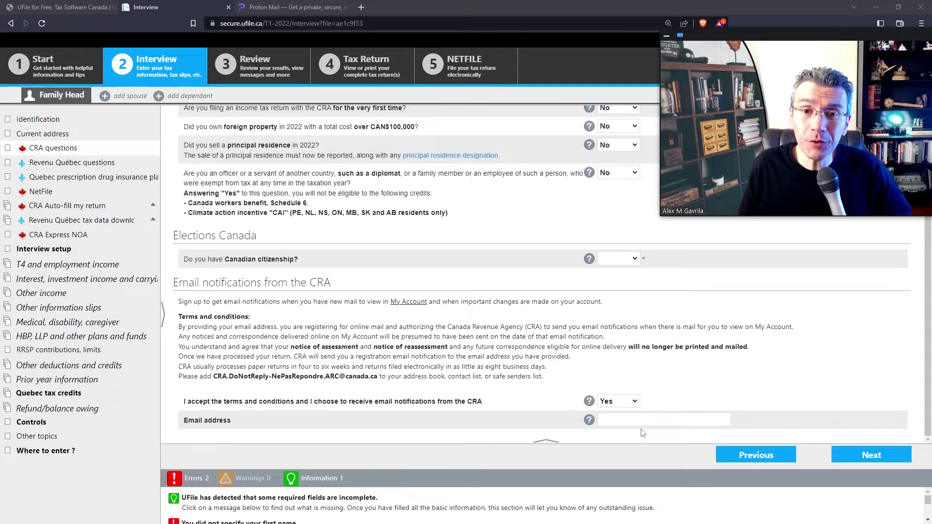
View Proton Mail's free account plans, then return to the UFile interview
click(274, 7)
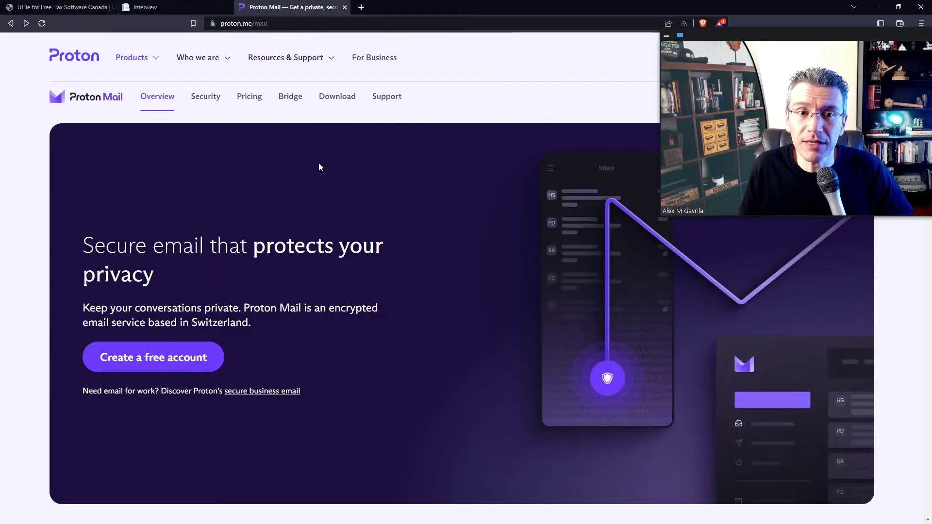
click(166, 358)
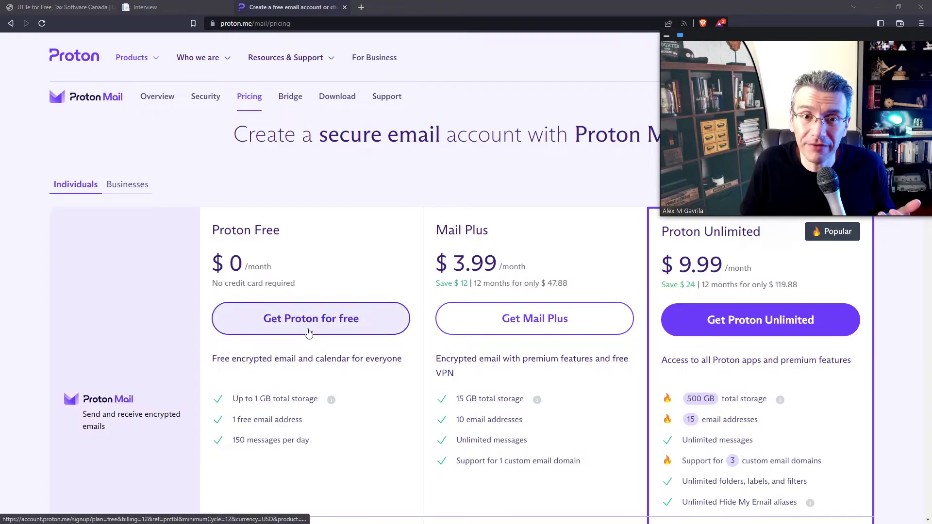
click(171, 4)
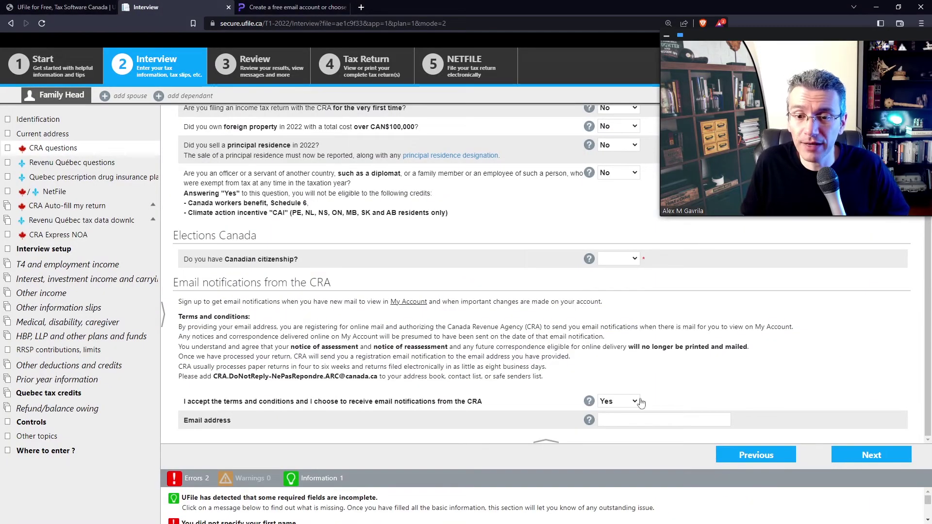
Answer No to first-year Quebec filing and to the person living alone amount
click(869, 456)
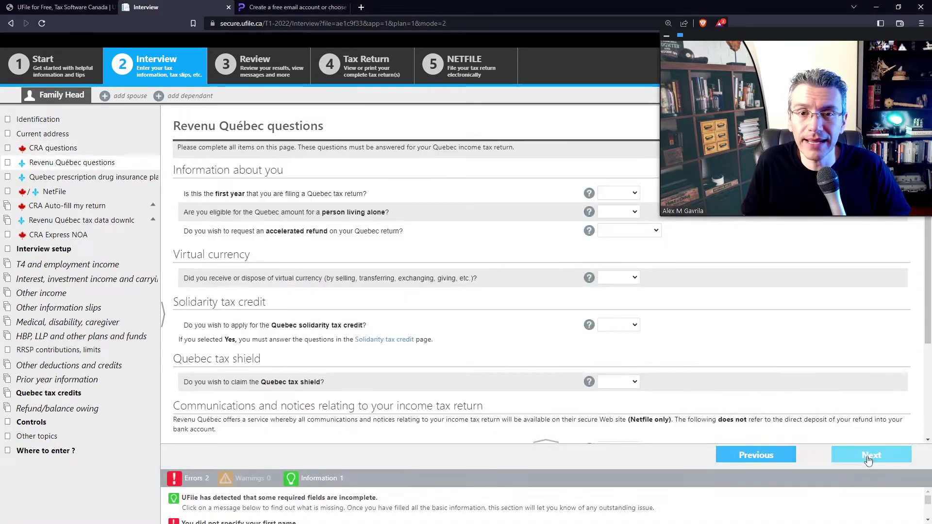
click(625, 194)
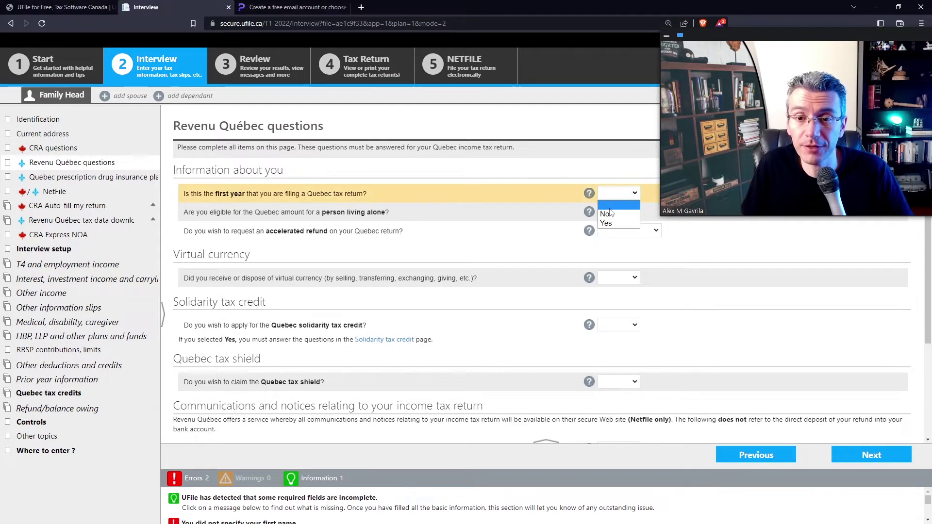
click(611, 220)
click(612, 213)
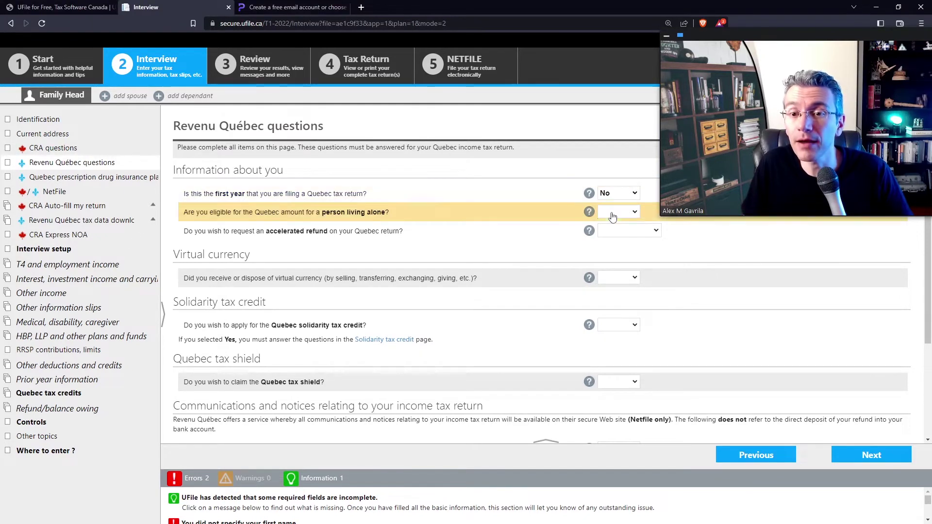
click(607, 243)
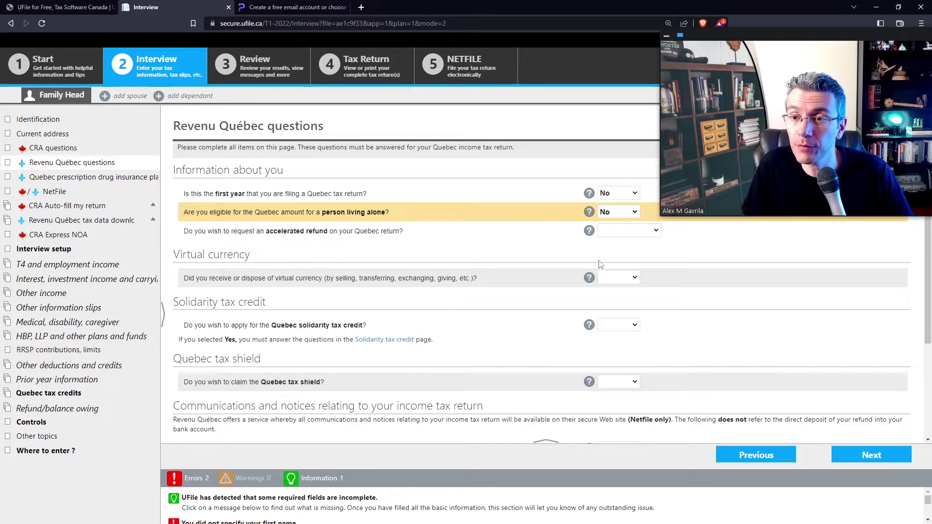
Read the accelerated refund help and answer Yes (if eligible)
click(589, 231)
drag(766, 11, 436, 43)
scroll(480, 169, down, 5)
scroll(478, 174, up, 5)
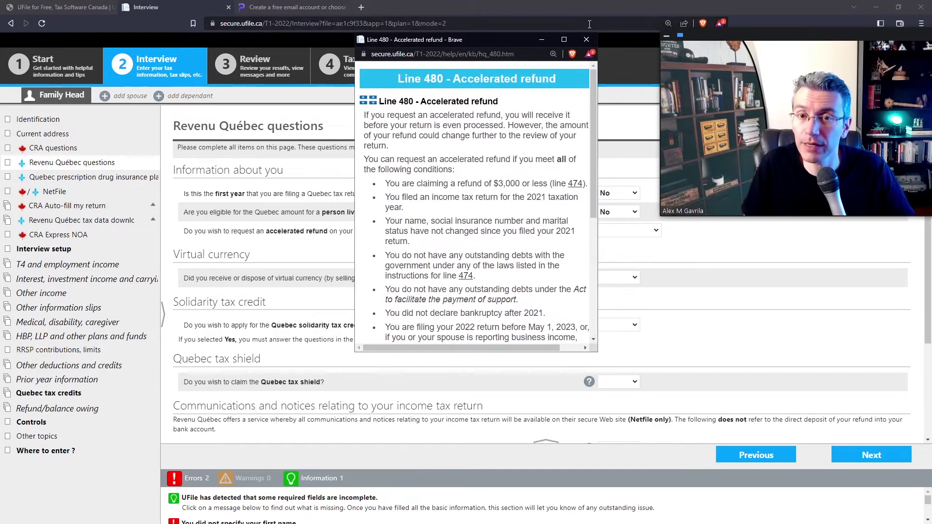
click(587, 39)
click(622, 231)
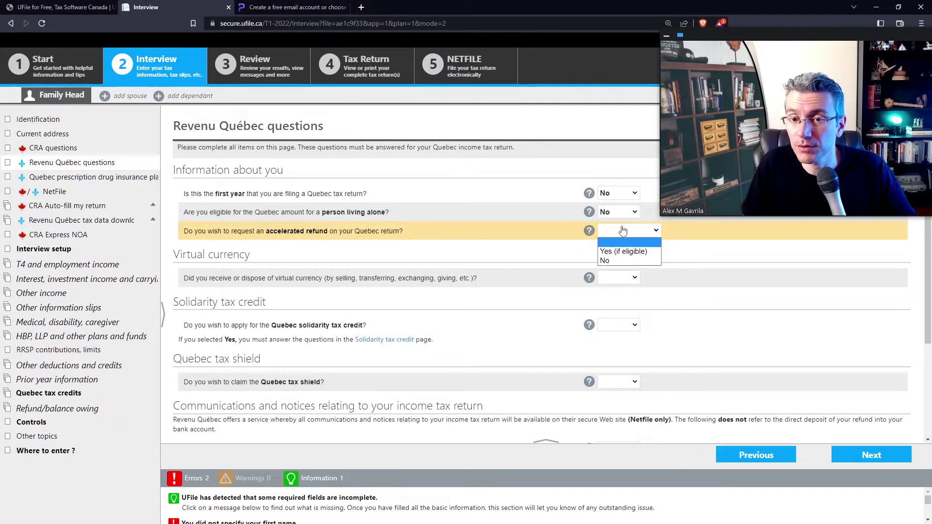
click(620, 253)
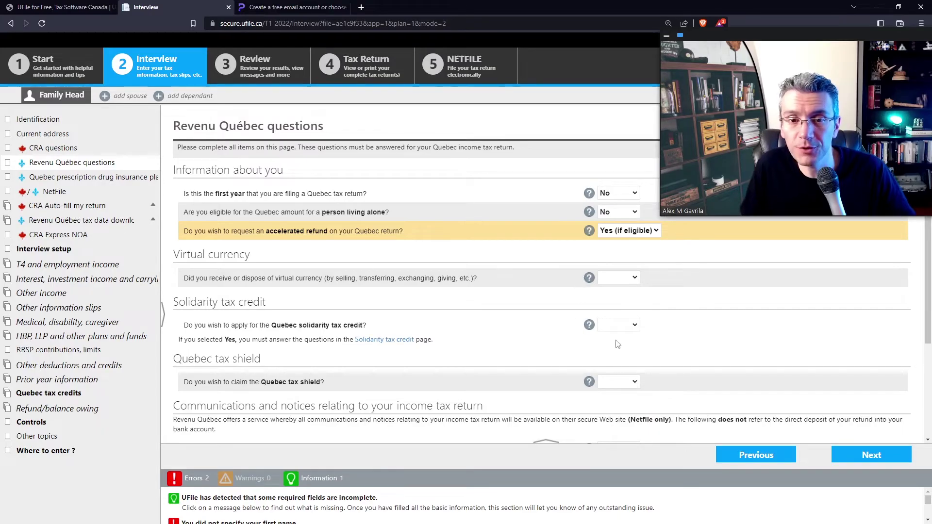
Leave the virtual currency and solidarity tax credit questions unanswered after reading the solidarity help
click(623, 282)
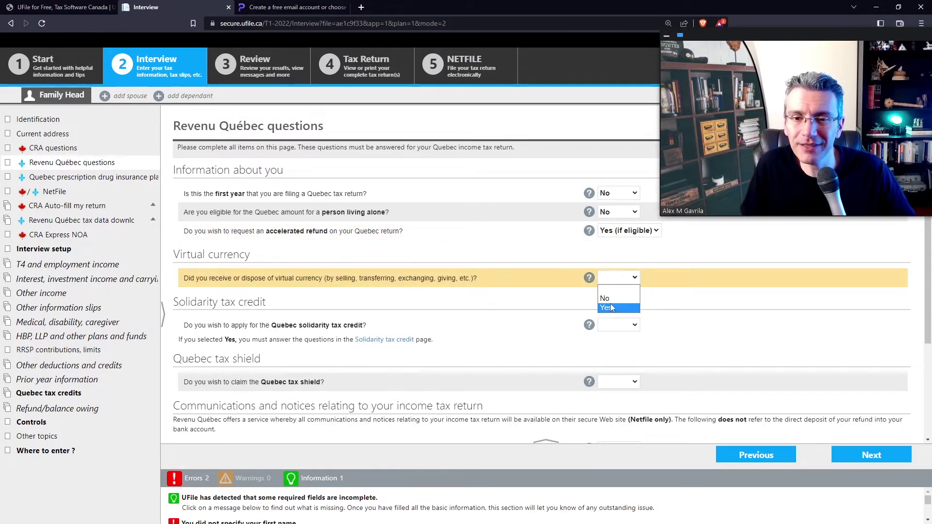
click(595, 305)
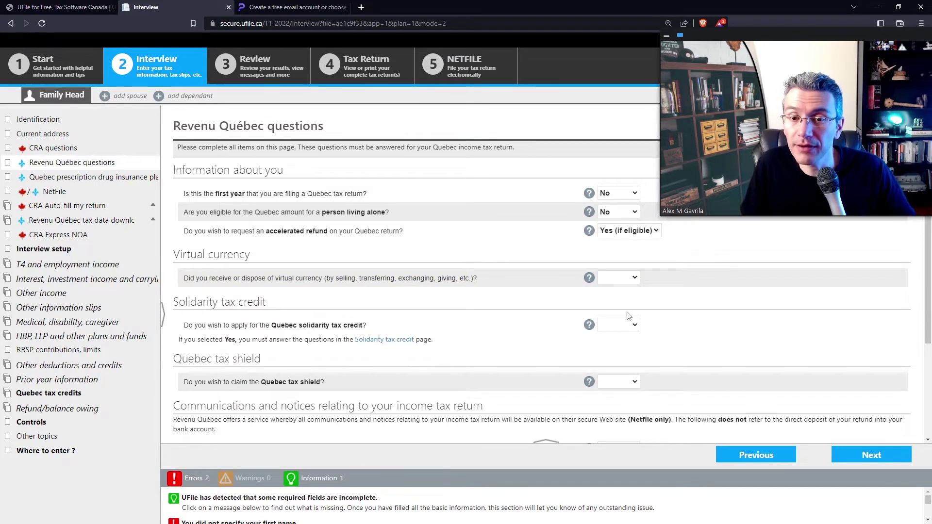
click(619, 326)
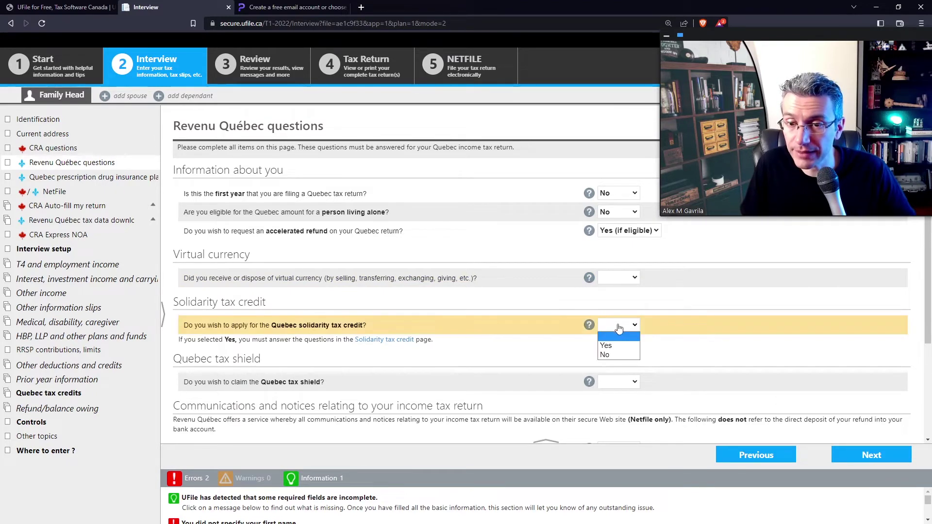
click(589, 325)
click(589, 325)
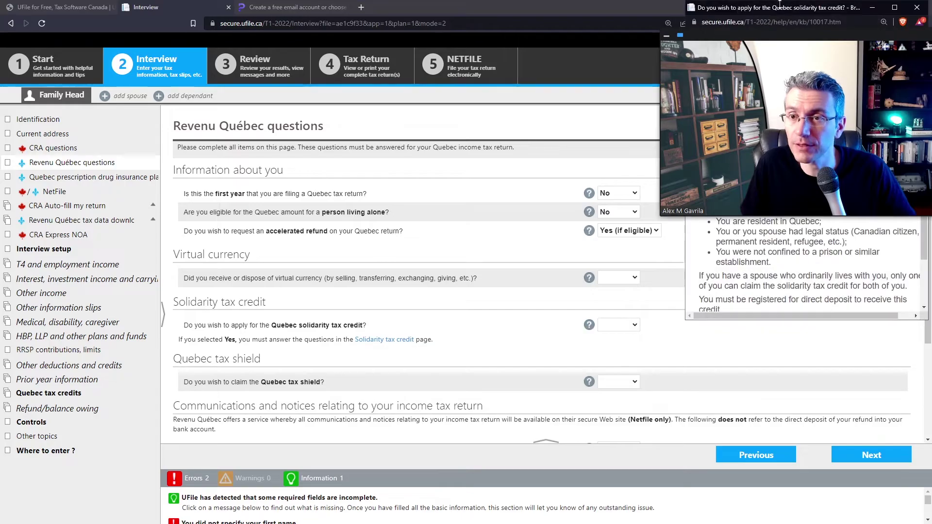
drag(783, 10, 495, 47)
scroll(581, 72, down, 2)
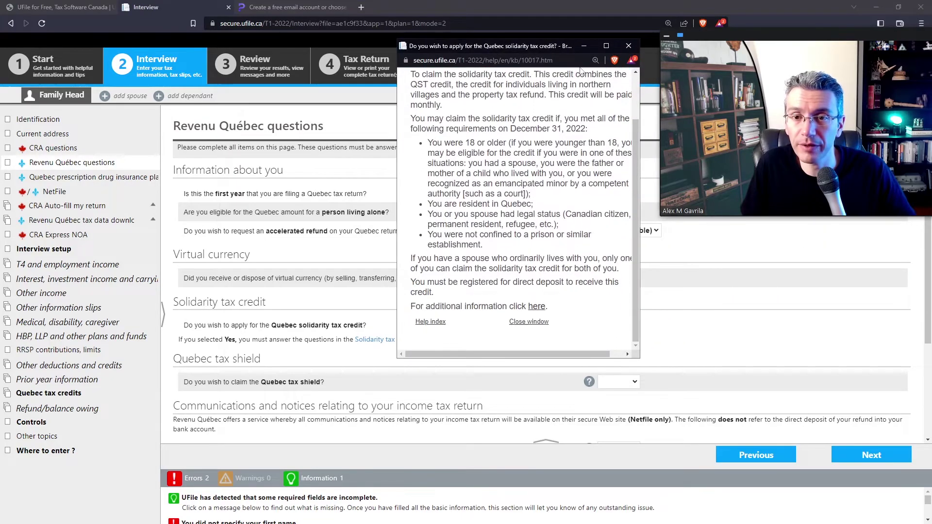
click(628, 46)
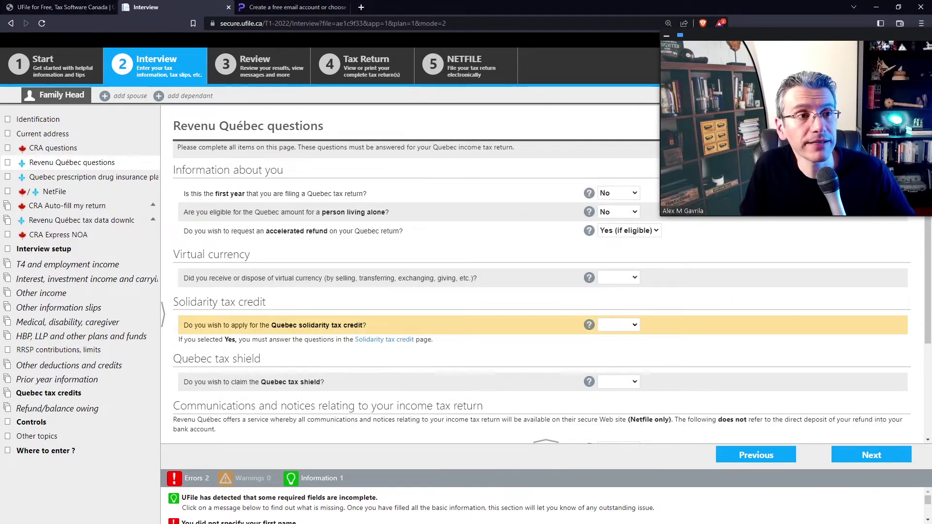
Review Revenu Québec's solidarity credit calculation page, then return to the UFile questions
click(427, 9)
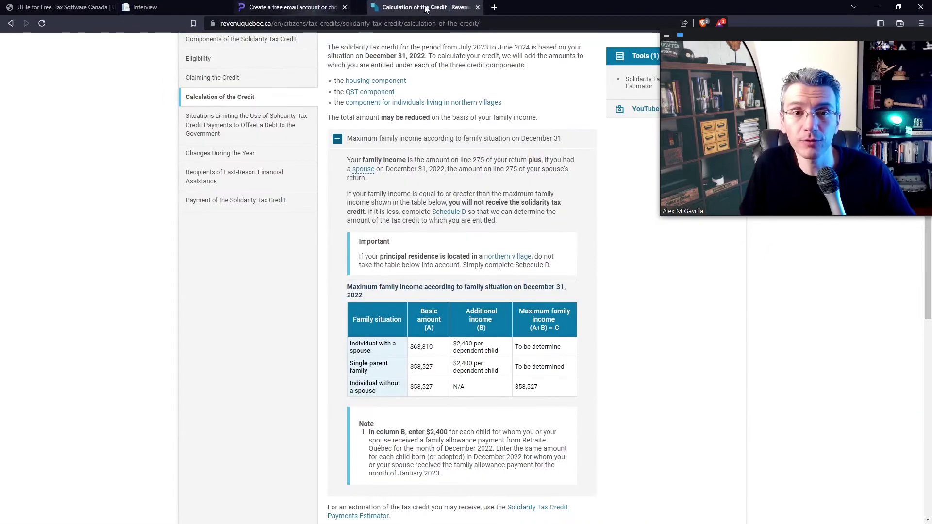
scroll(462, 196, down, 1)
scroll(448, 262, up, 1)
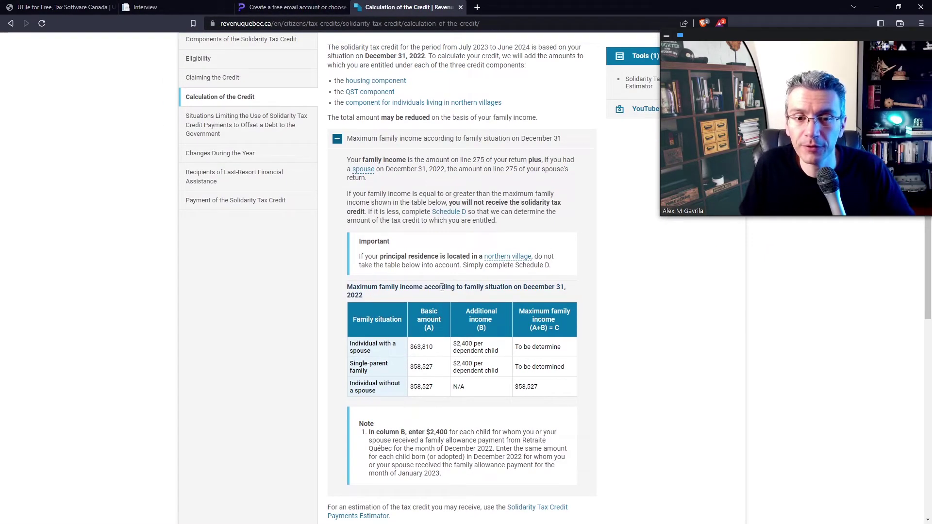
click(145, 7)
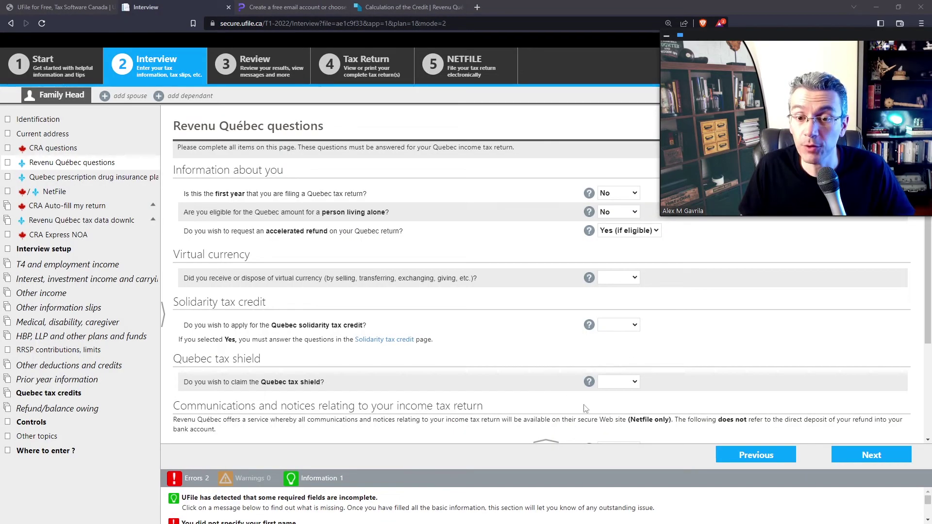
Answer Yes to electronic-only Revenu Québec communications and proceed to the prescription drug insurance page
scroll(614, 372, down, 3)
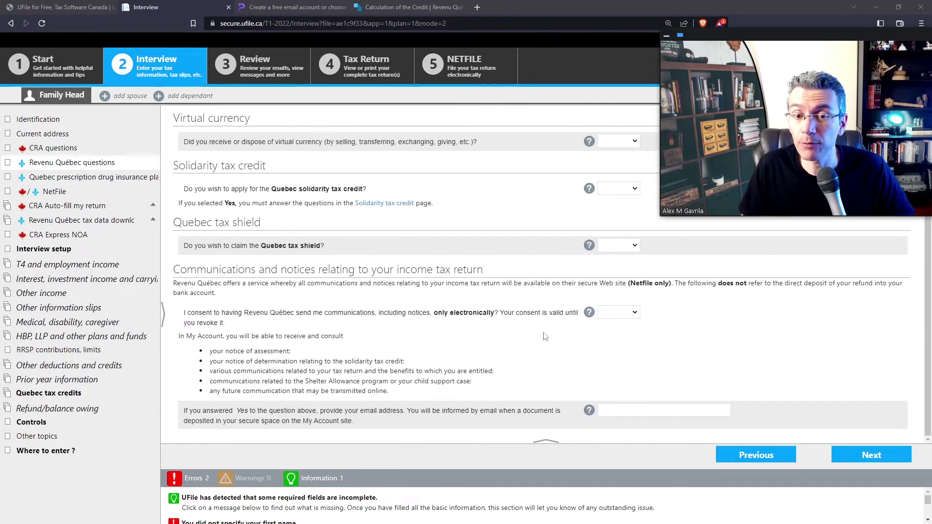
click(618, 316)
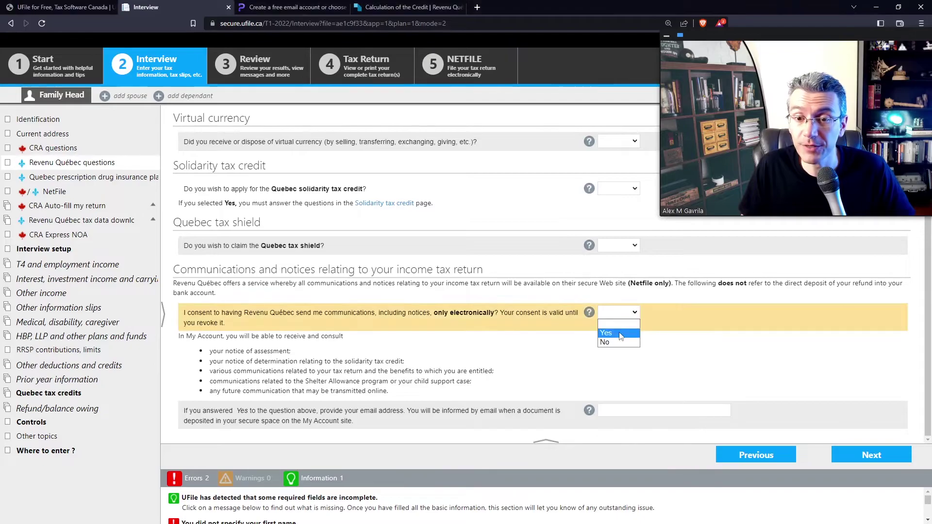
click(623, 334)
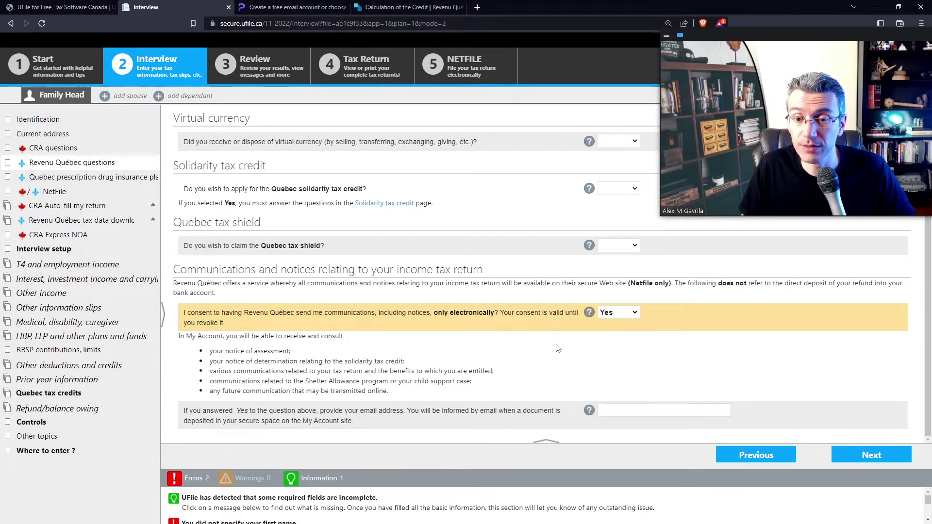
click(633, 408)
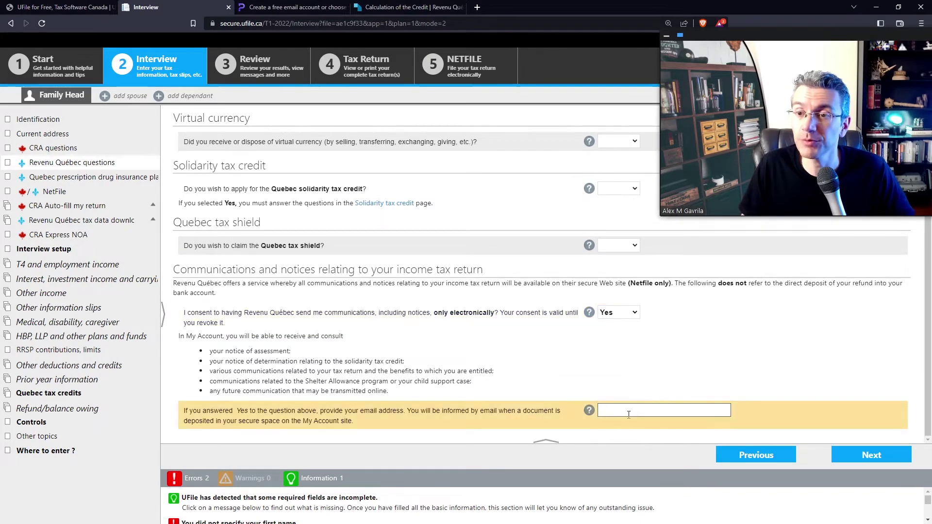
click(865, 460)
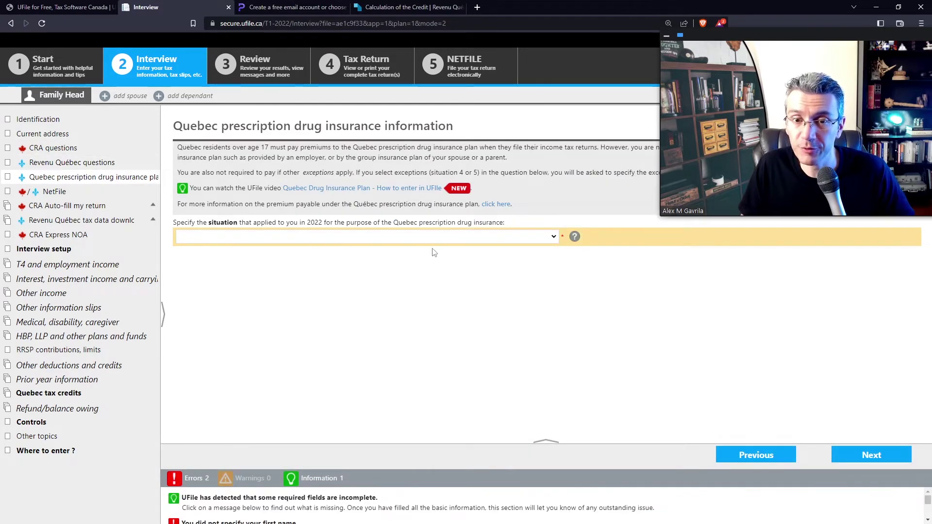
Leave the drug insurance situation unselected and move on to electronic filing
click(443, 245)
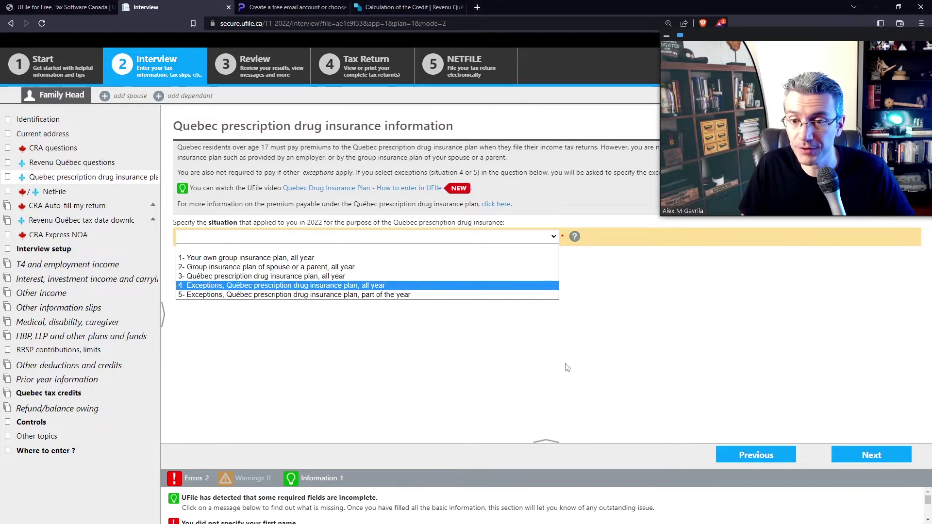
click(834, 426)
click(844, 454)
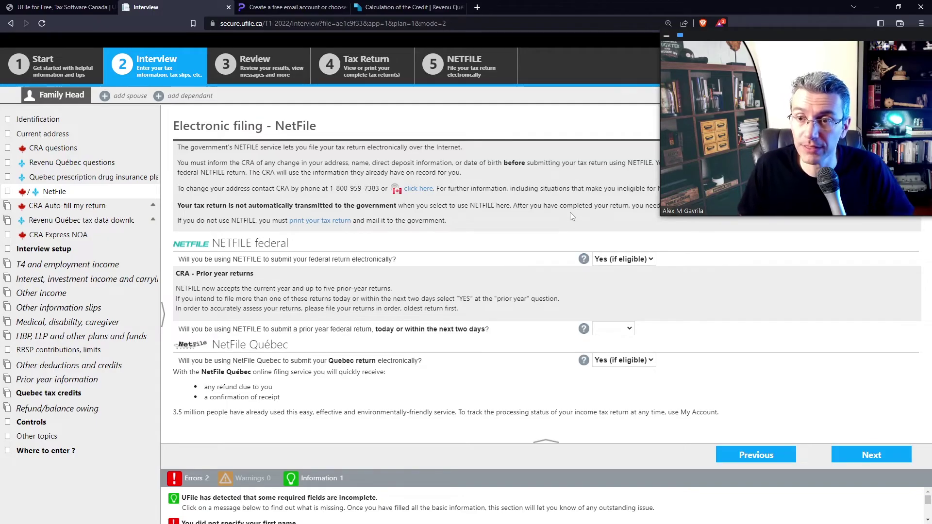
Keep federal NETFILE filing at Yes (if eligible) and go on to CRA Auto-fill
click(624, 260)
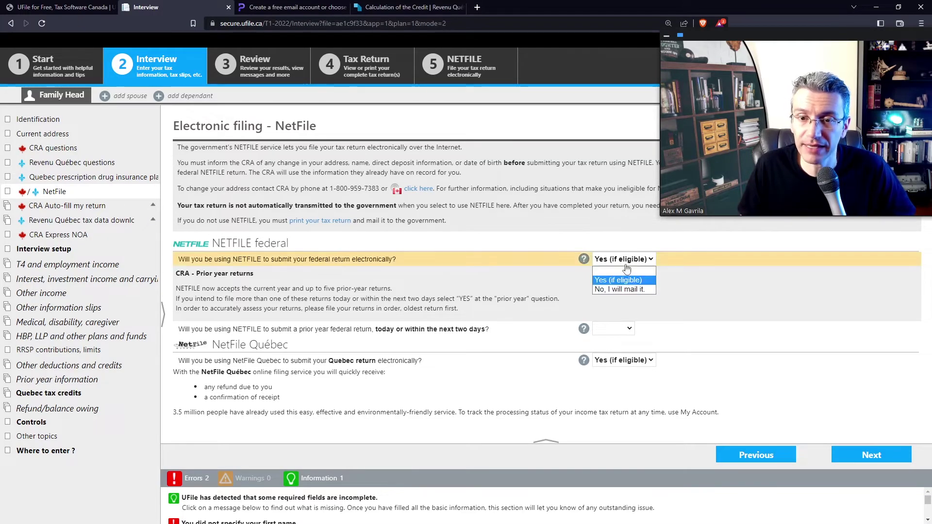
click(588, 203)
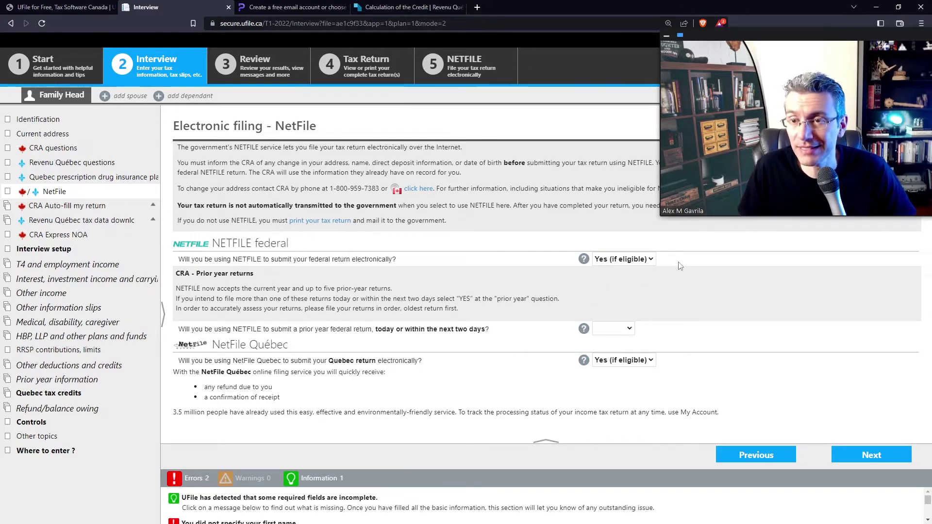
click(855, 454)
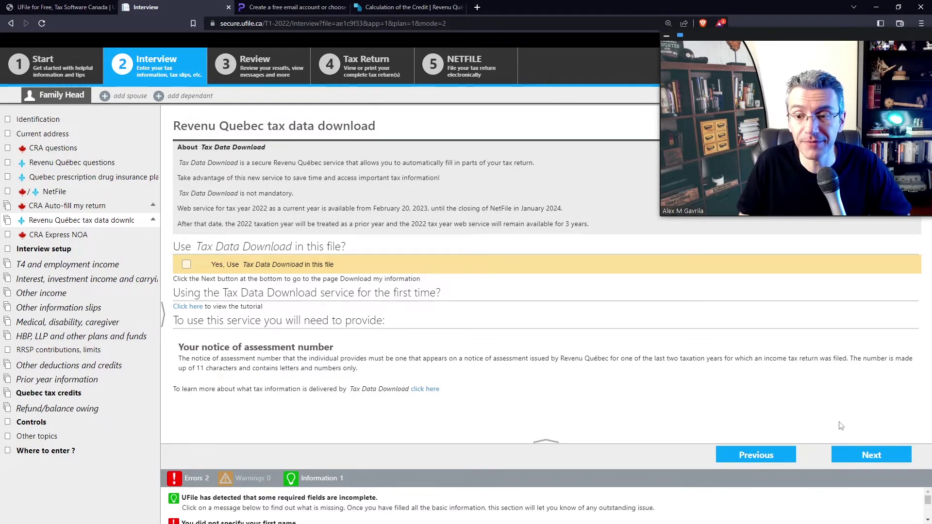
Leave Auto-fill and Tax Data Download unticked and continue to CRA Express NOA
click(871, 455)
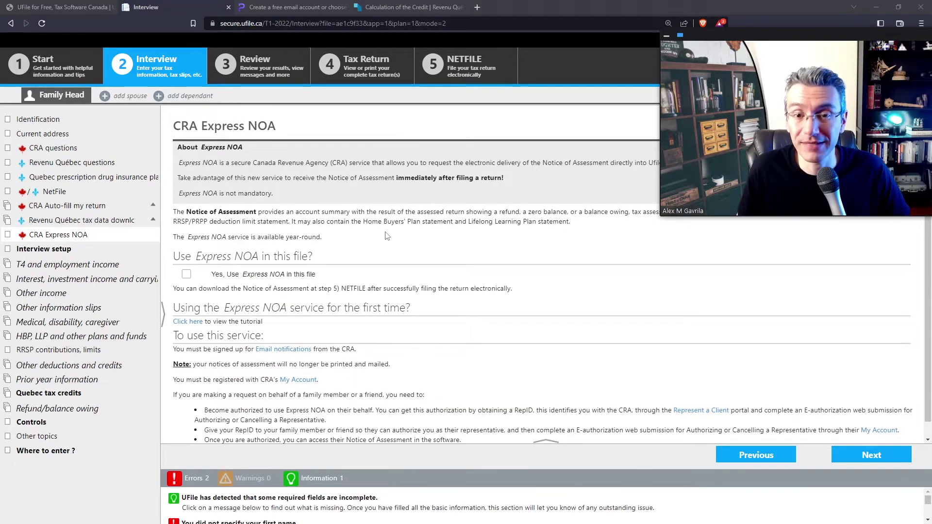
Read the Express NOA text, leave it unticked, and go on to Interview setup
drag(177, 180, 508, 179)
click(530, 187)
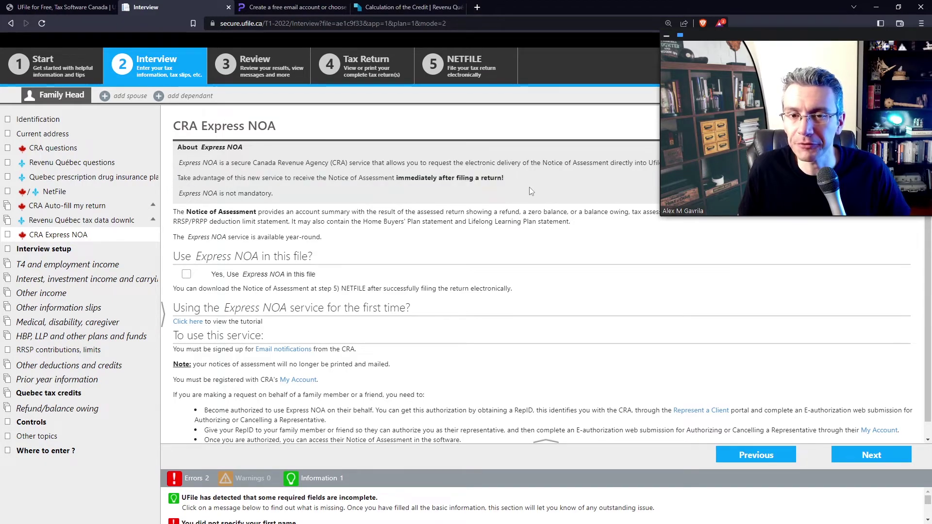
scroll(383, 209, down, 1)
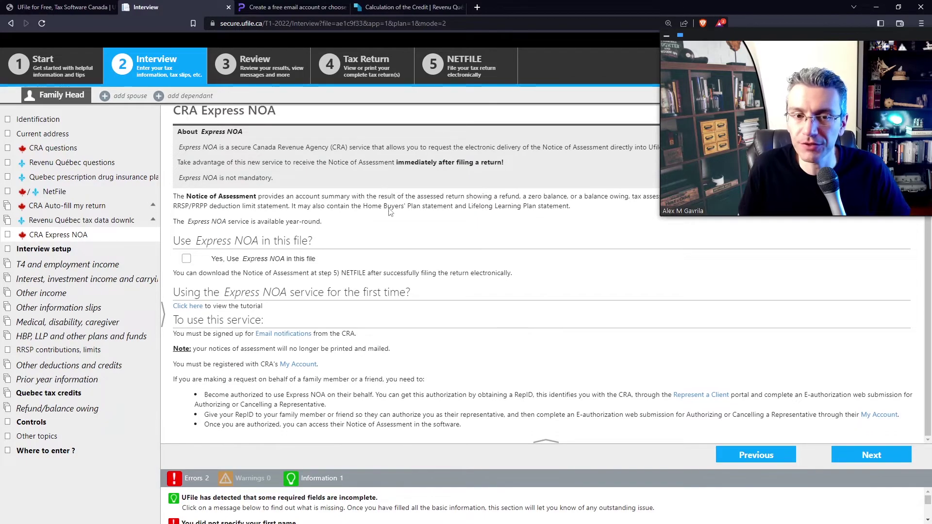
click(870, 456)
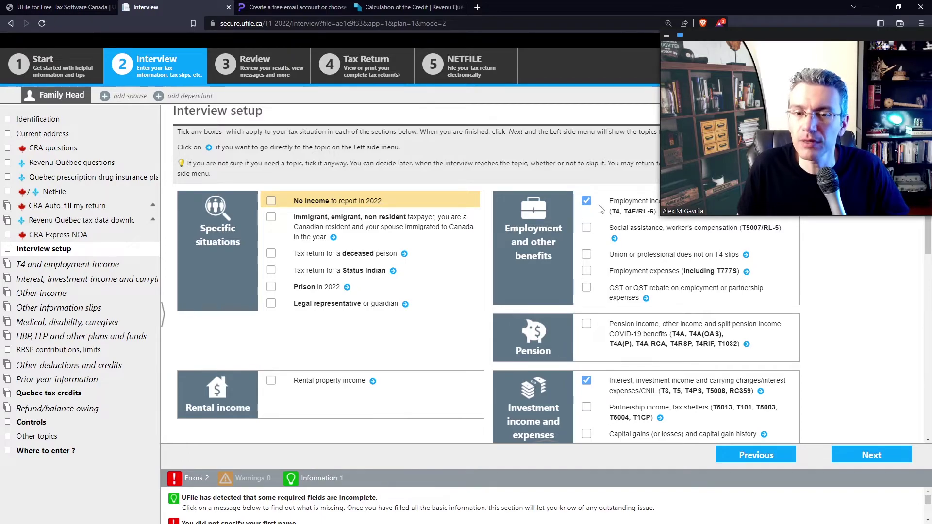
Untick the RRSP, HBP, LLP and other plans interview topic
scroll(607, 189, down, 2)
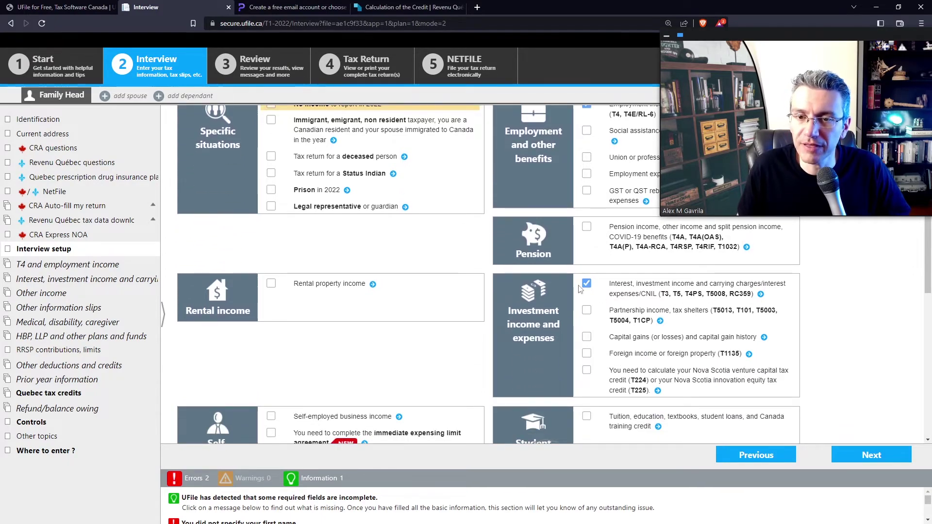
scroll(575, 305, down, 4)
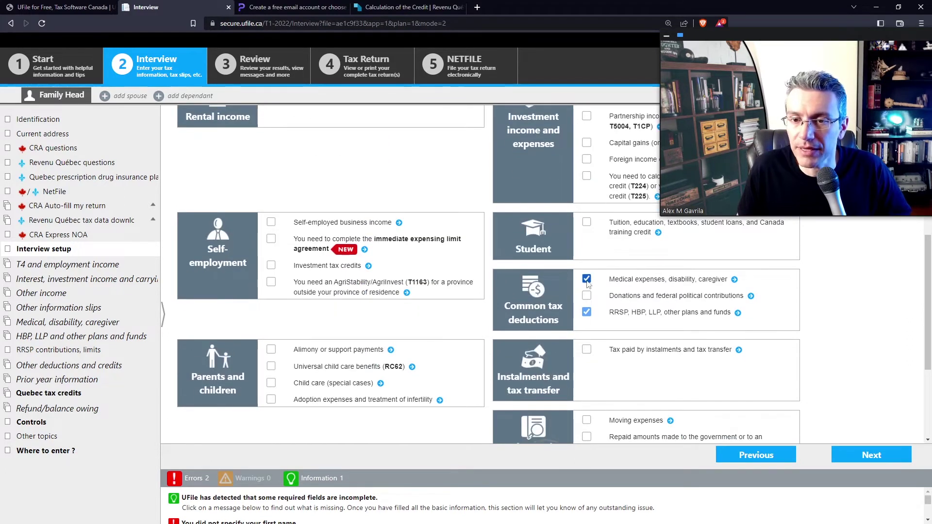
click(587, 314)
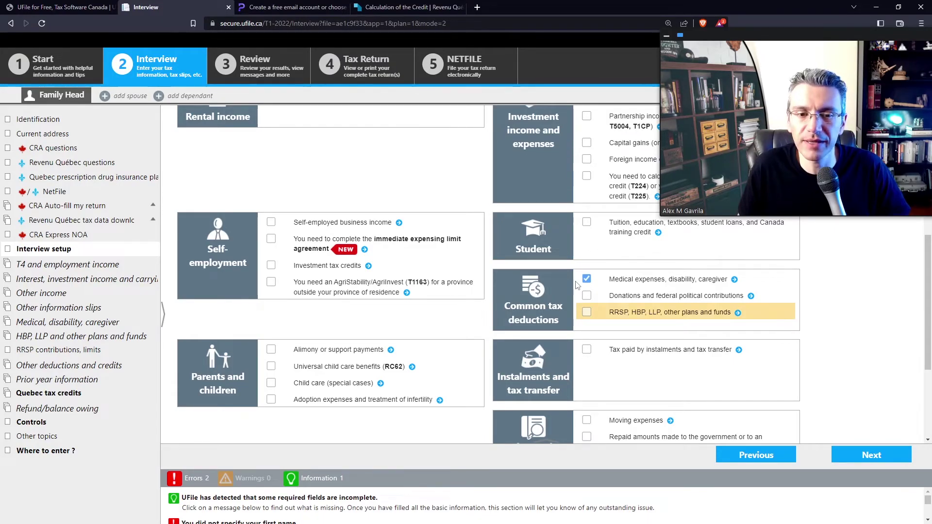
scroll(575, 289, down, 3)
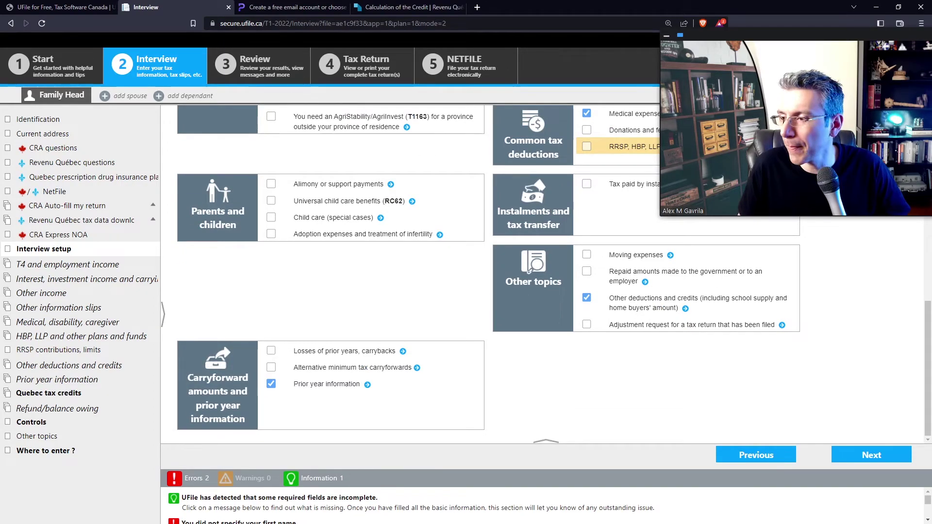
scroll(626, 304, up, 3)
scroll(607, 306, down, 2)
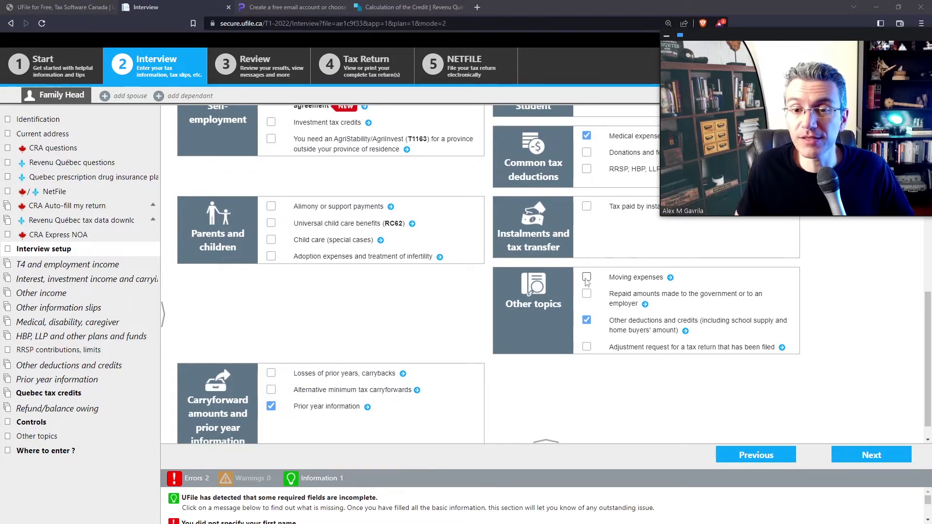
Tick Moving expenses, untick Other deductions and credits, and tick Tuition and education
click(587, 280)
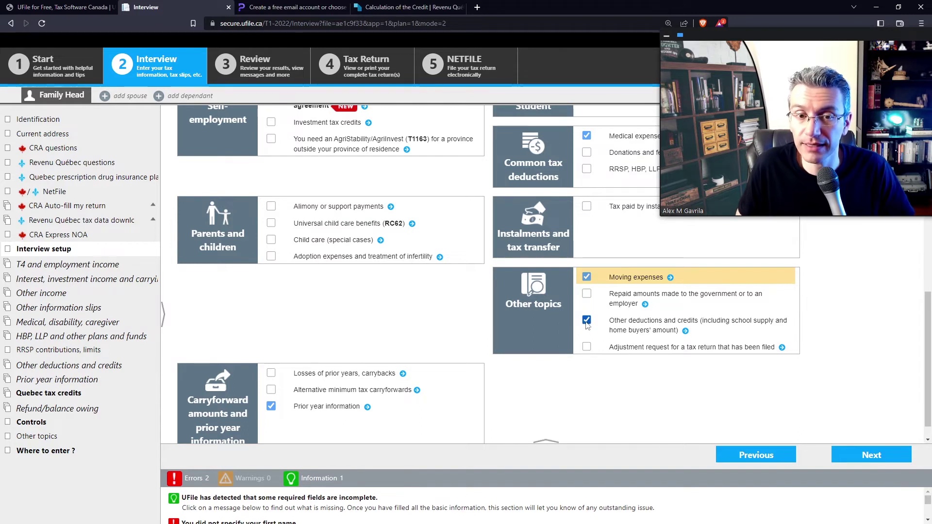
click(587, 322)
scroll(622, 387, up, 1)
scroll(623, 387, up, 4)
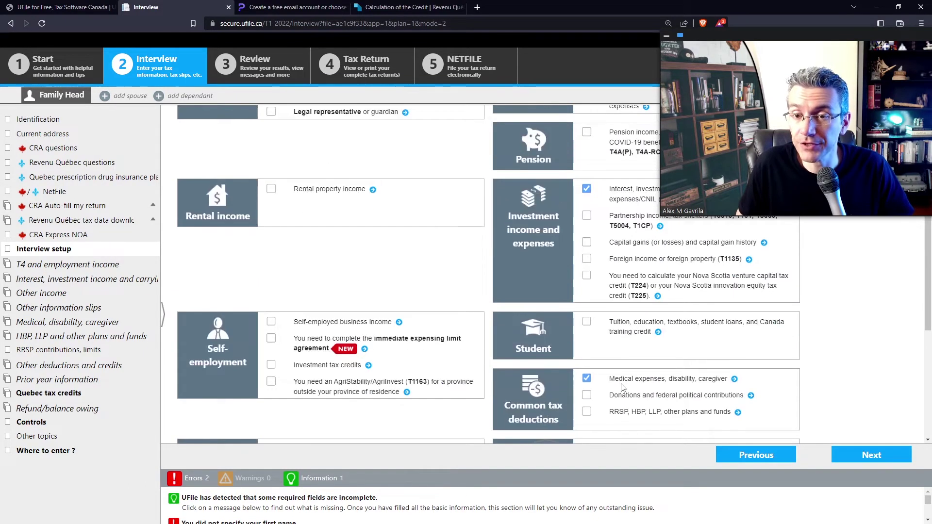
scroll(622, 387, up, 3)
scroll(622, 387, down, 3)
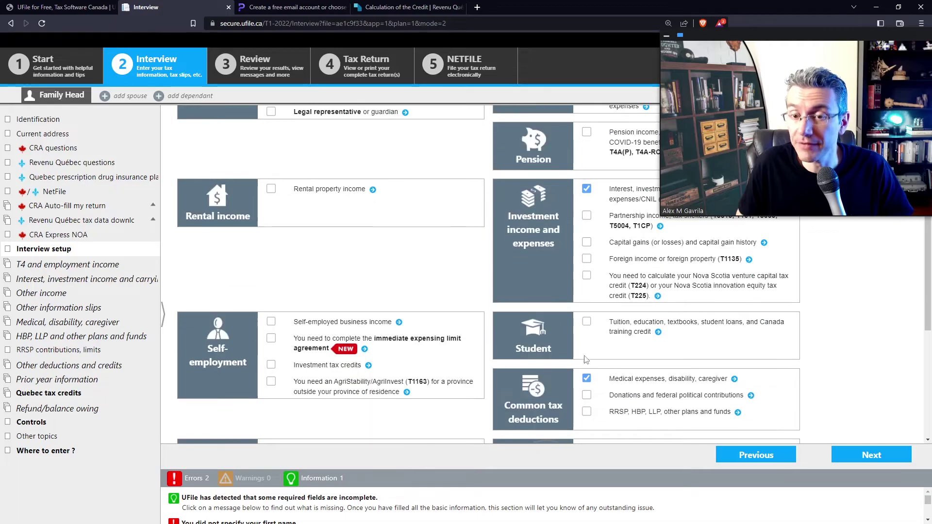
click(586, 323)
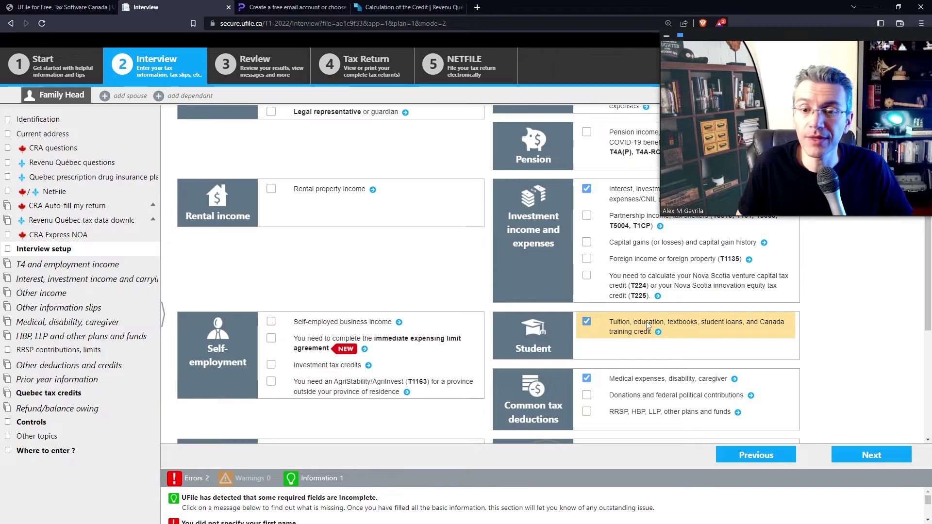
Tick the Pension income interview topic
scroll(652, 326, up, 4)
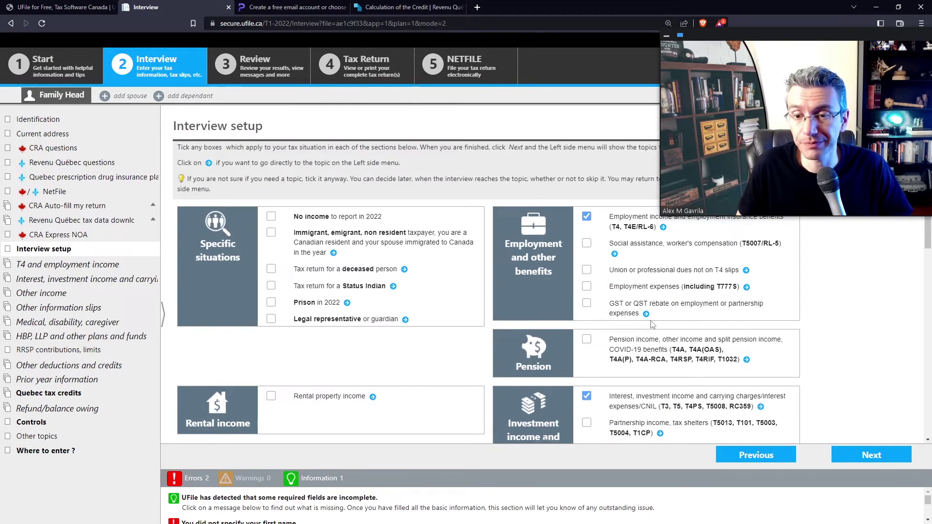
scroll(641, 324, down, 1)
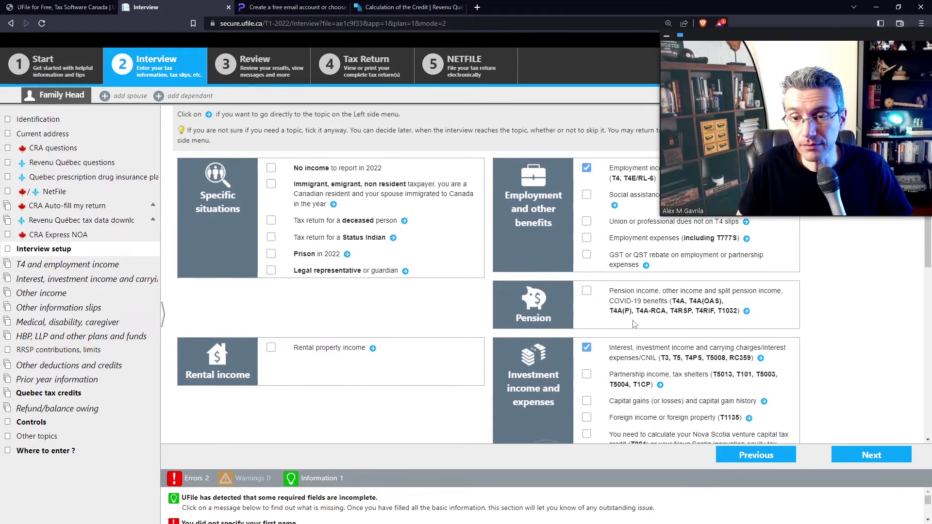
click(587, 292)
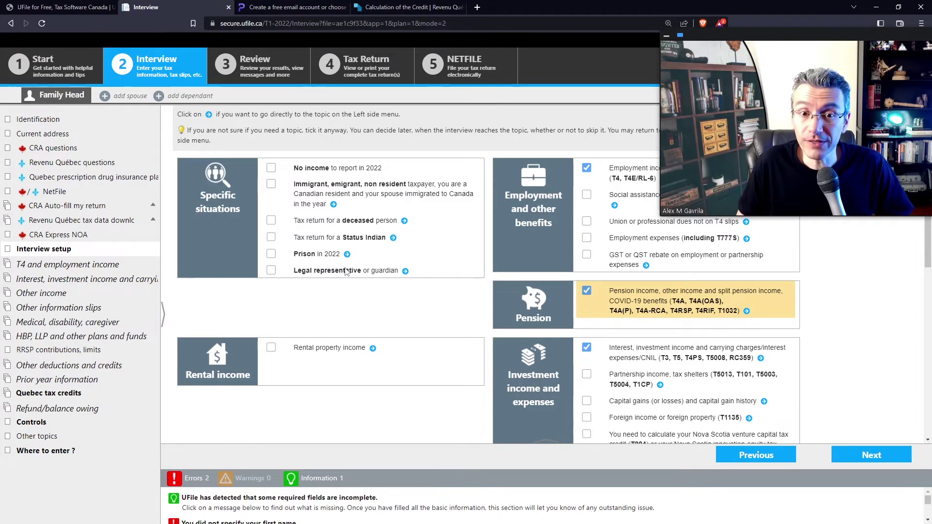
Scroll through the Interview setup list to review the ticked topics
scroll(339, 275, down, 2)
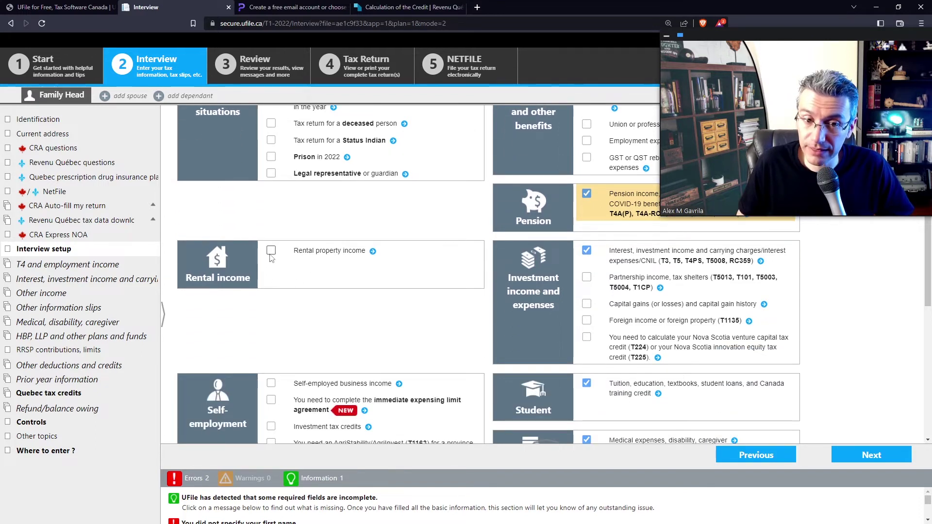
scroll(275, 262, down, 2)
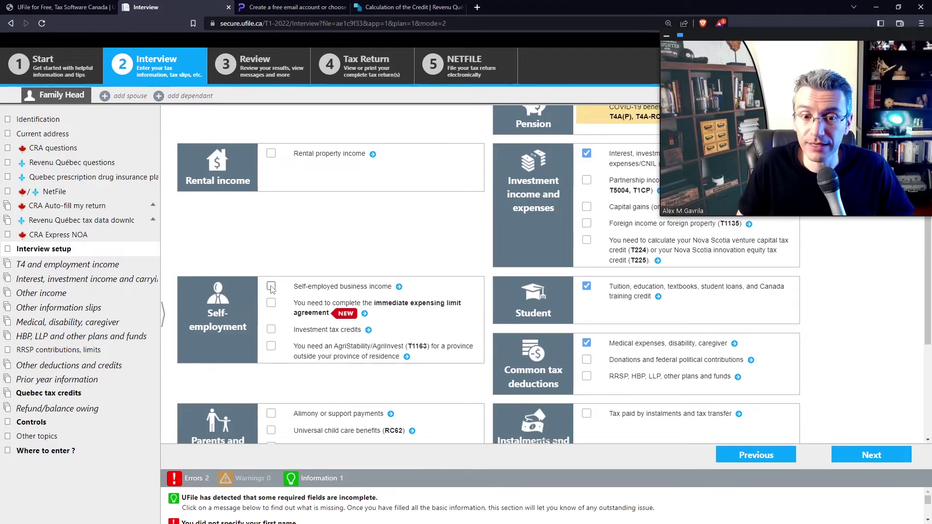
scroll(271, 288, up, 1)
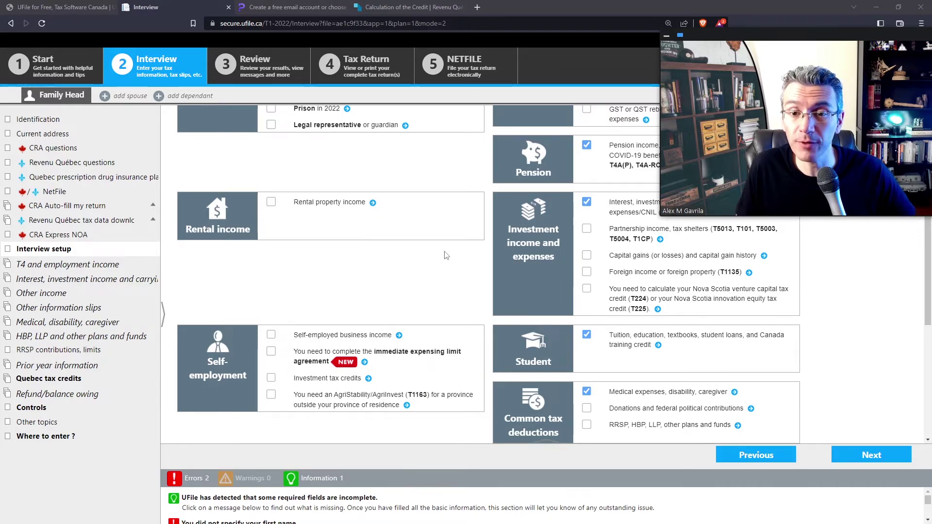
scroll(448, 263, up, 4)
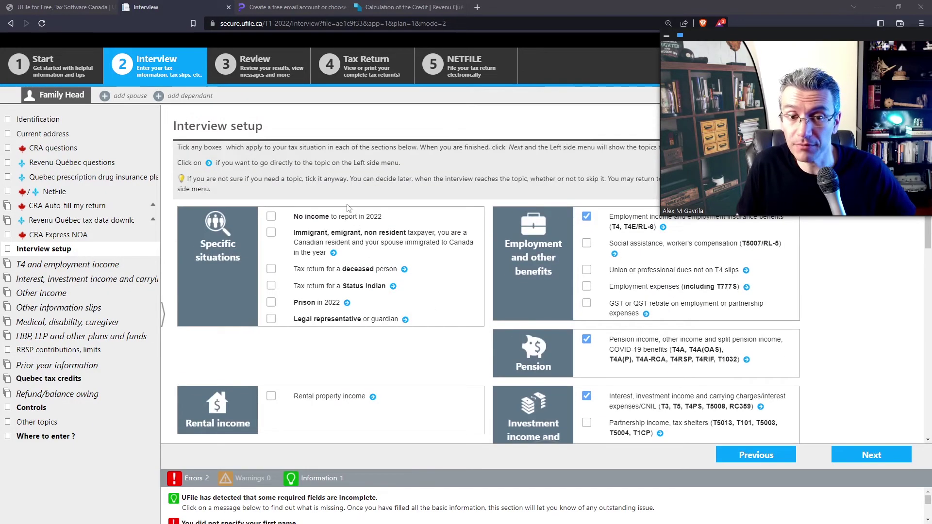
scroll(358, 293, down, 4)
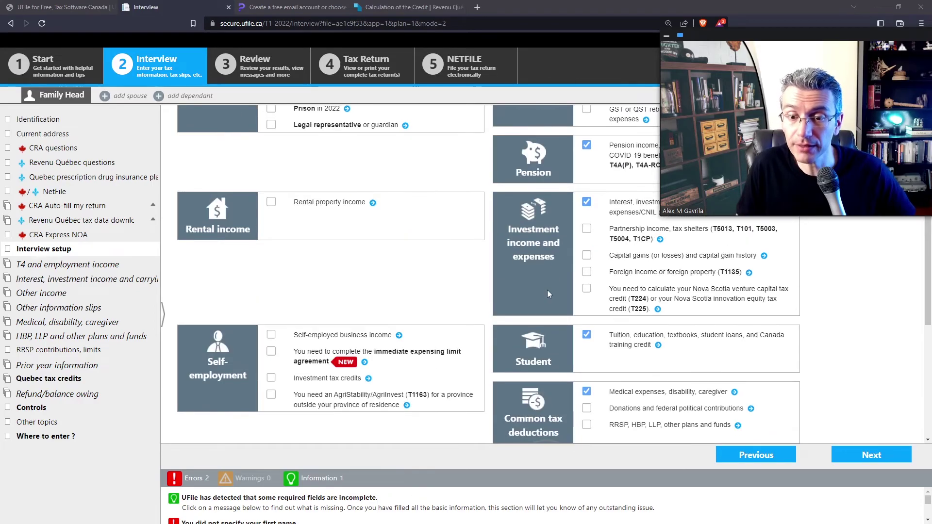
scroll(563, 282, down, 3)
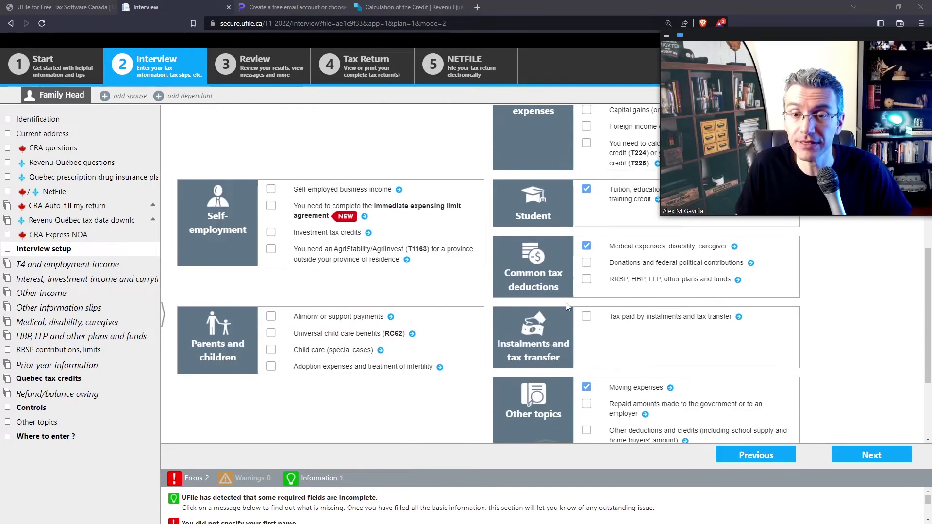
scroll(569, 317, up, 4)
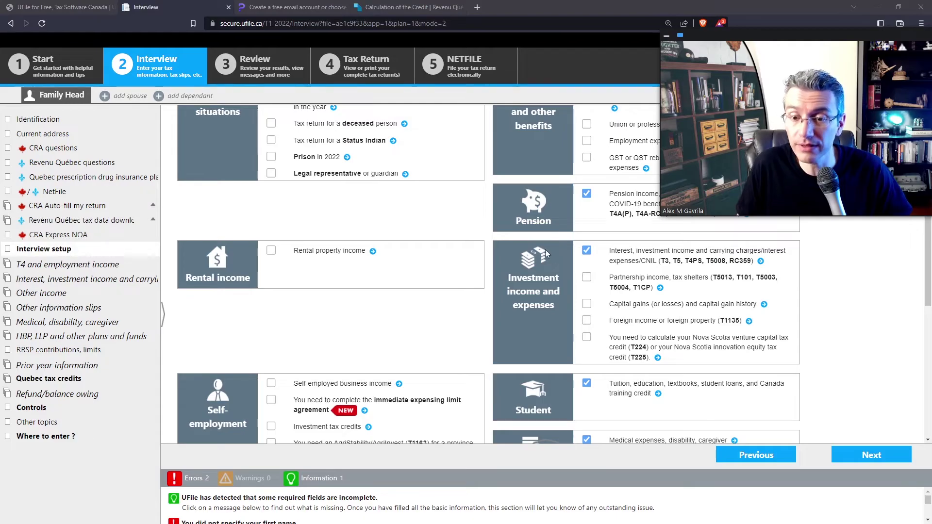
scroll(632, 272, down, 4)
scroll(612, 310, down, 3)
scroll(680, 364, up, 5)
Finish Interview setup and add a T4 and RL-1 slip for Quebec income with QPP contributions
click(856, 455)
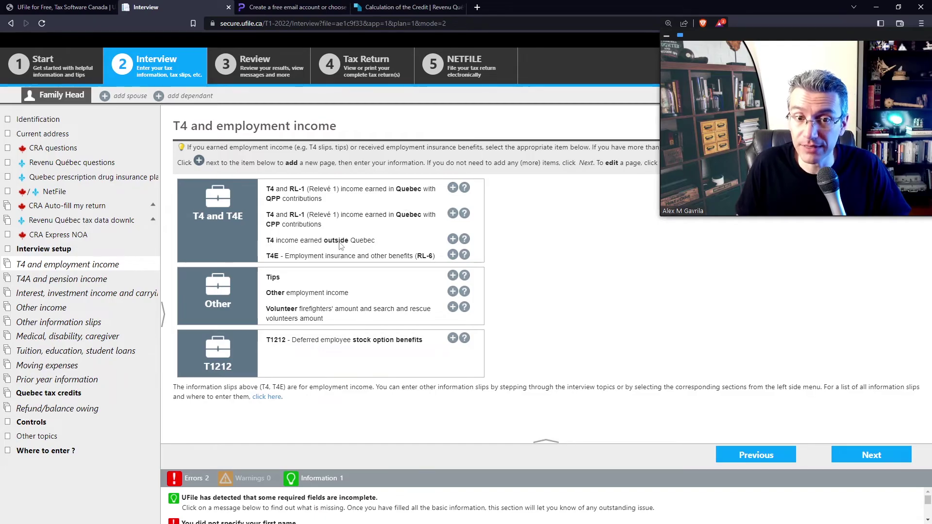
click(453, 187)
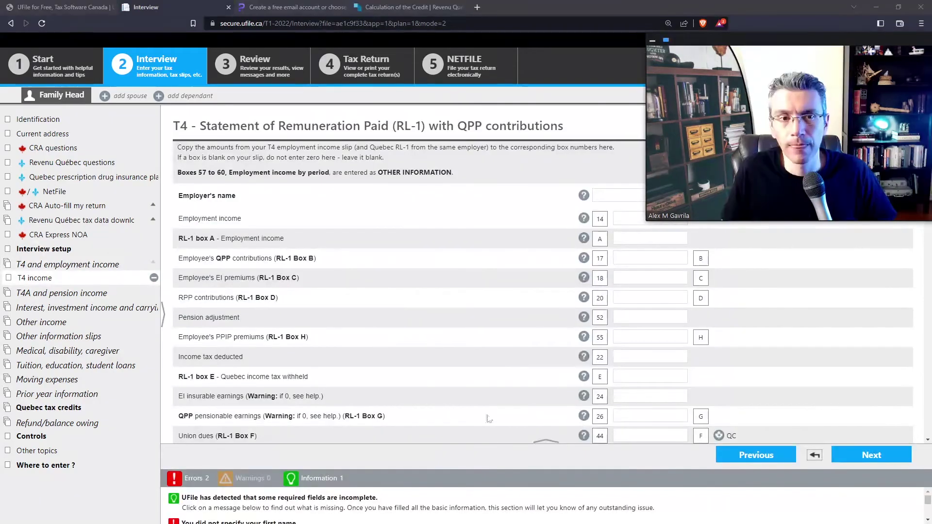
Enter 'Emploer 1' as the slip's employer name, then move to the box 14 field
click(620, 191)
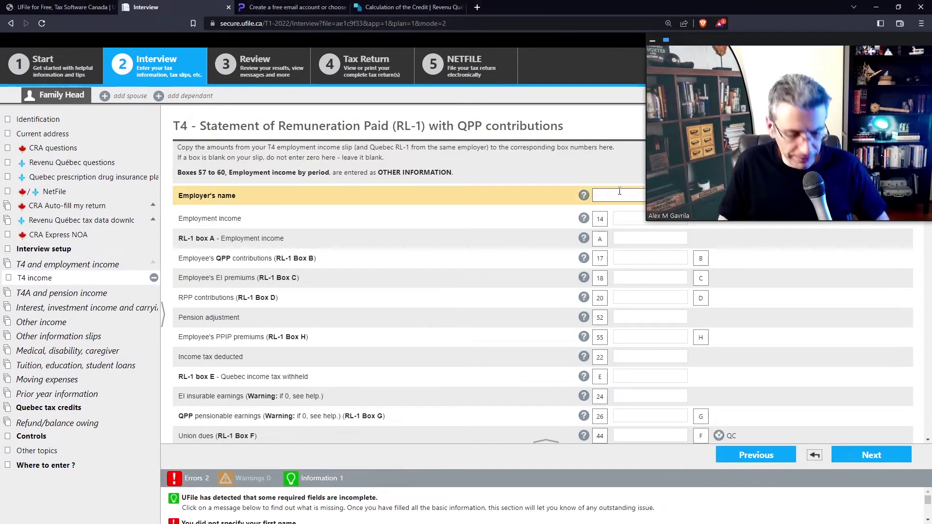
text(Emploer !)
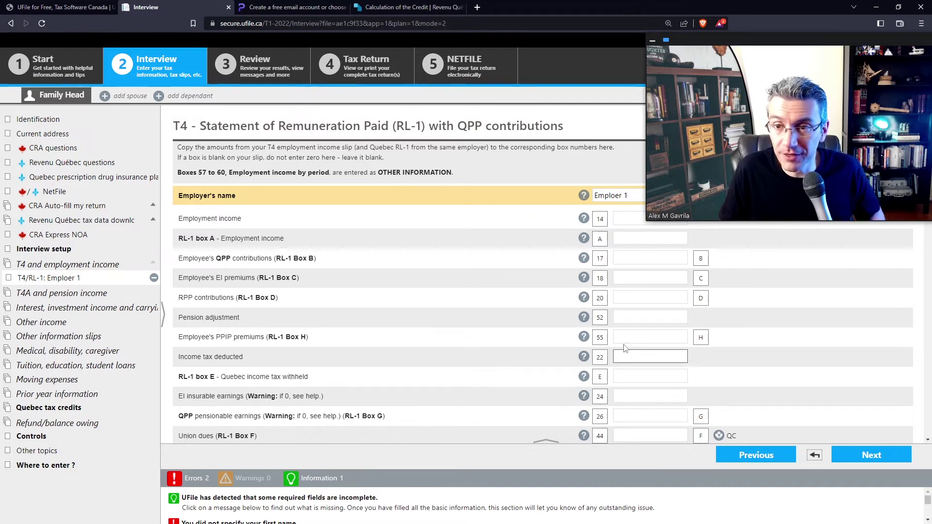
click(620, 218)
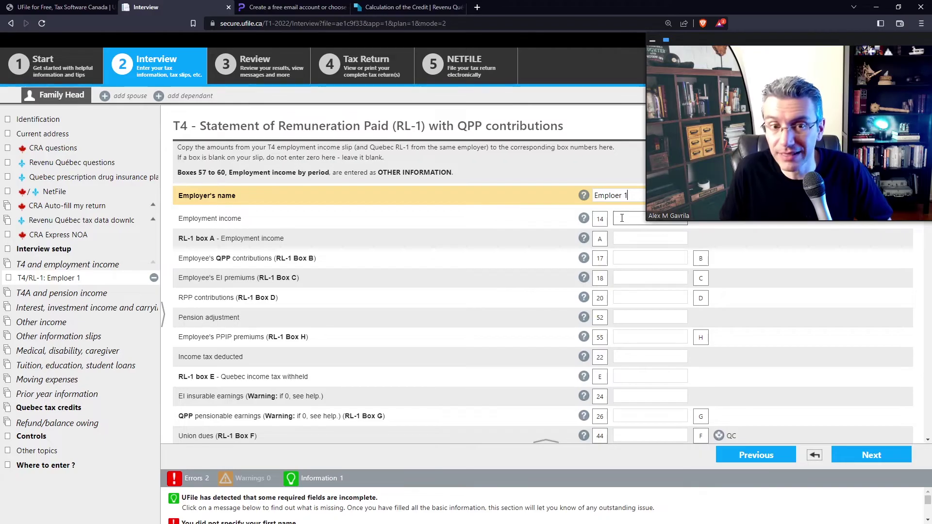
click(622, 218)
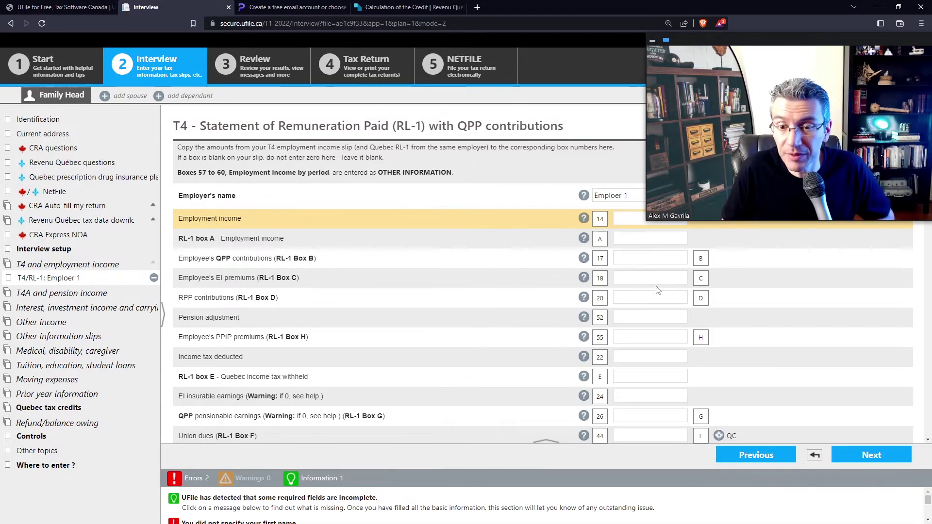
scroll(658, 289, down, 3)
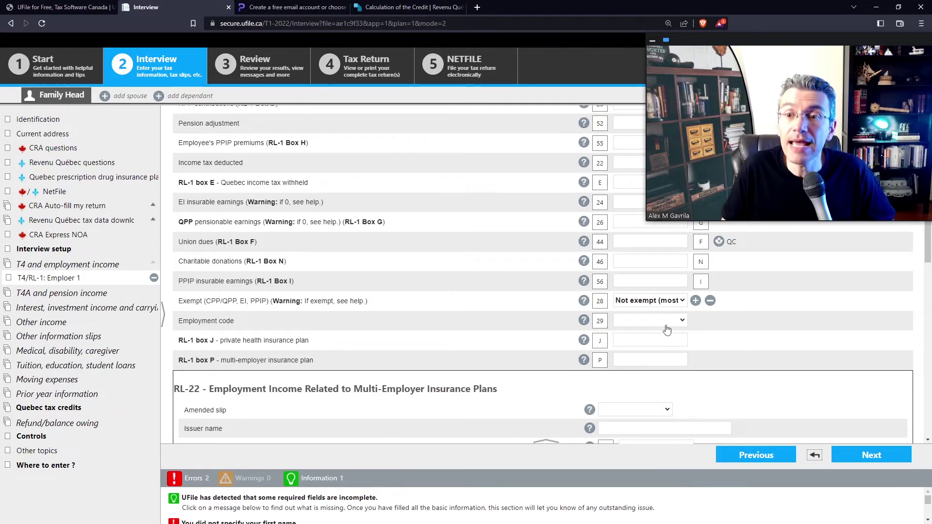
scroll(667, 330, up, 3)
scroll(668, 330, up, 1)
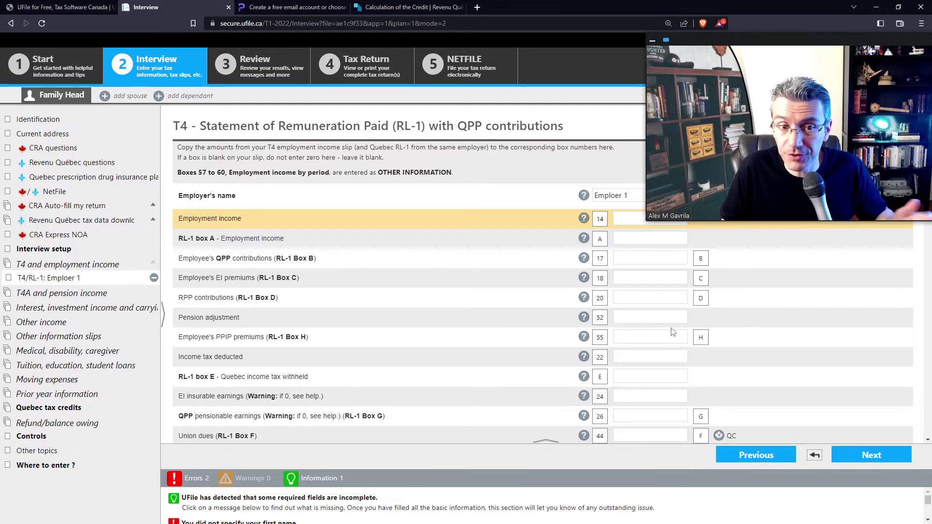
Go on to Pension and retirement income, then return to the T4 and employment income list
click(872, 455)
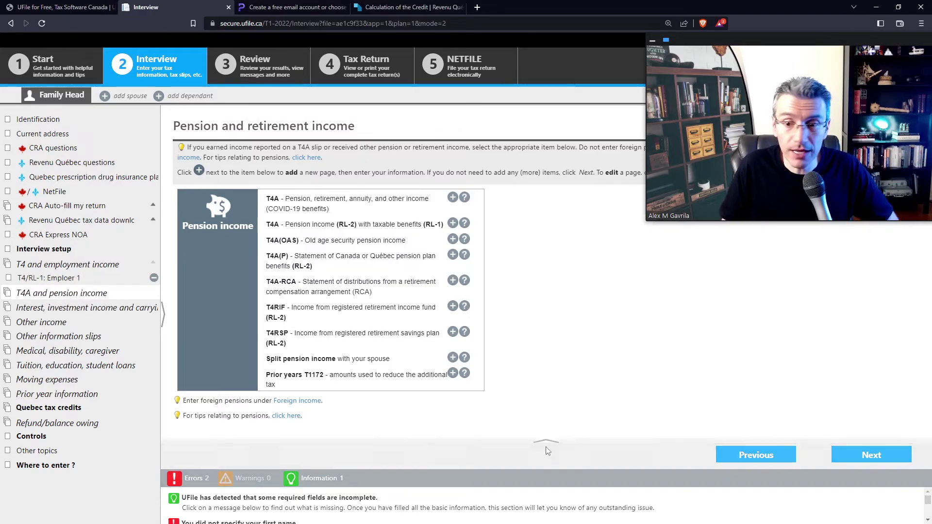
click(55, 265)
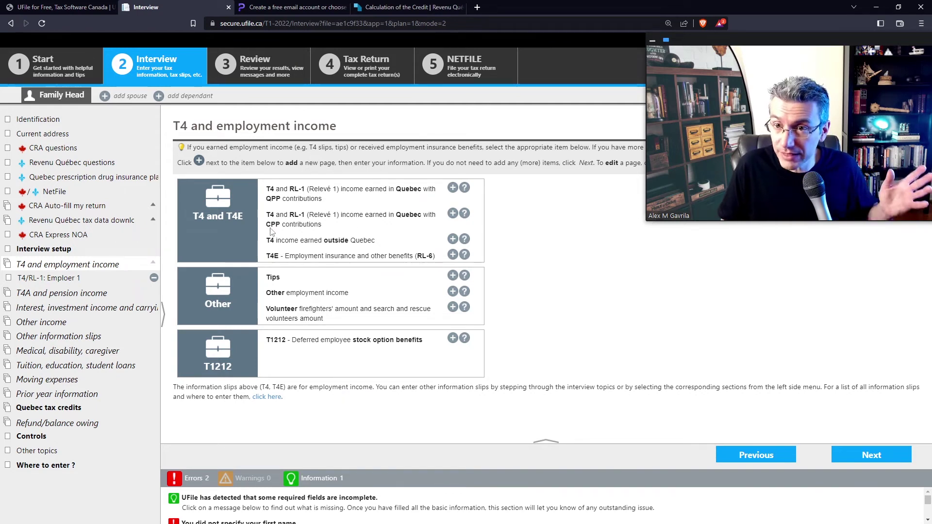
click(453, 214)
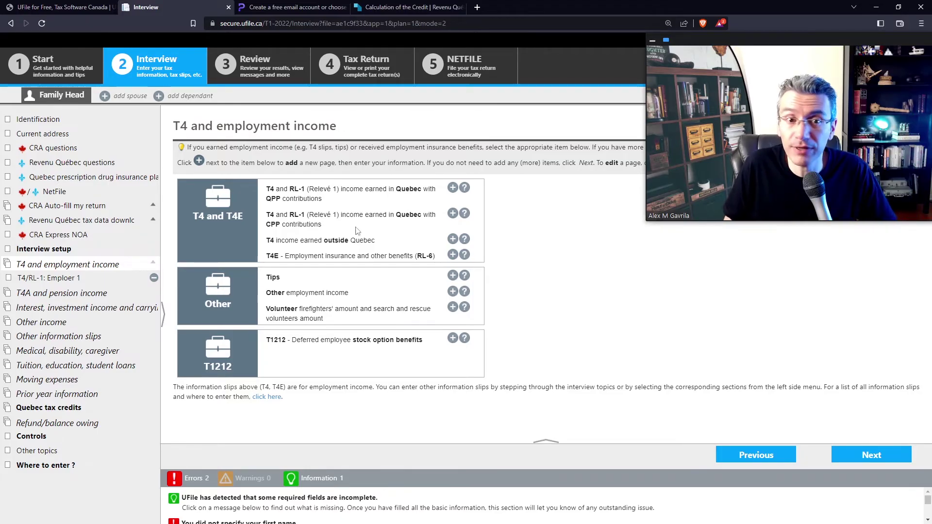
Add a second QPP T4/RL-1 slip with employer name 'Employer 2', correcting a typo
click(454, 188)
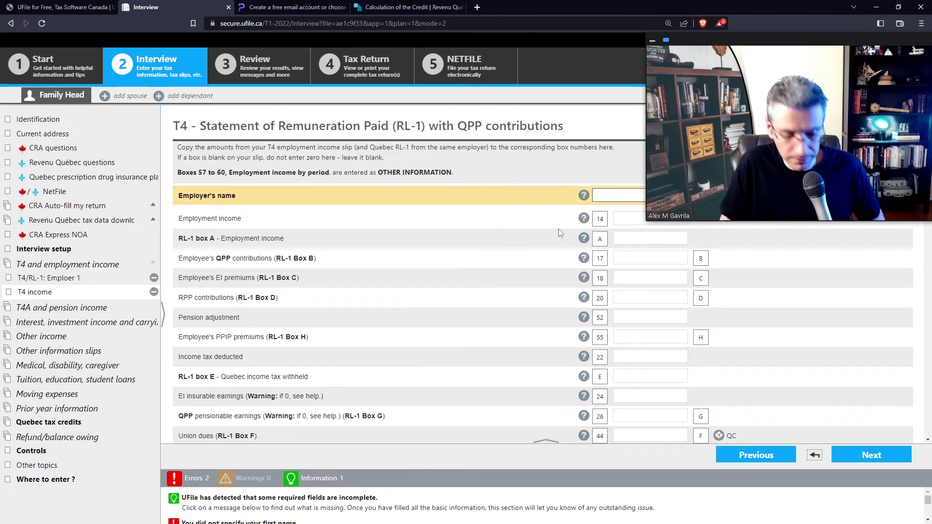
text(Employer)
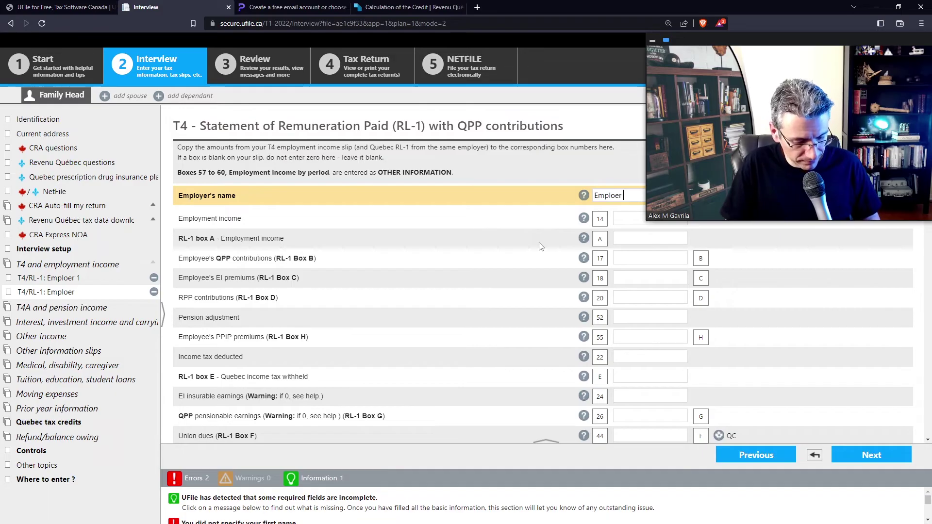
text( 2)
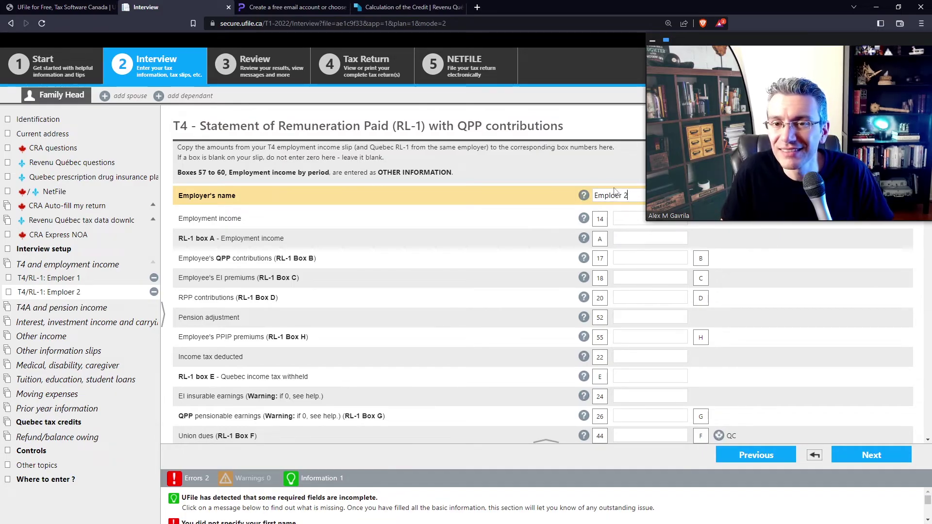
click(613, 196)
text(y)
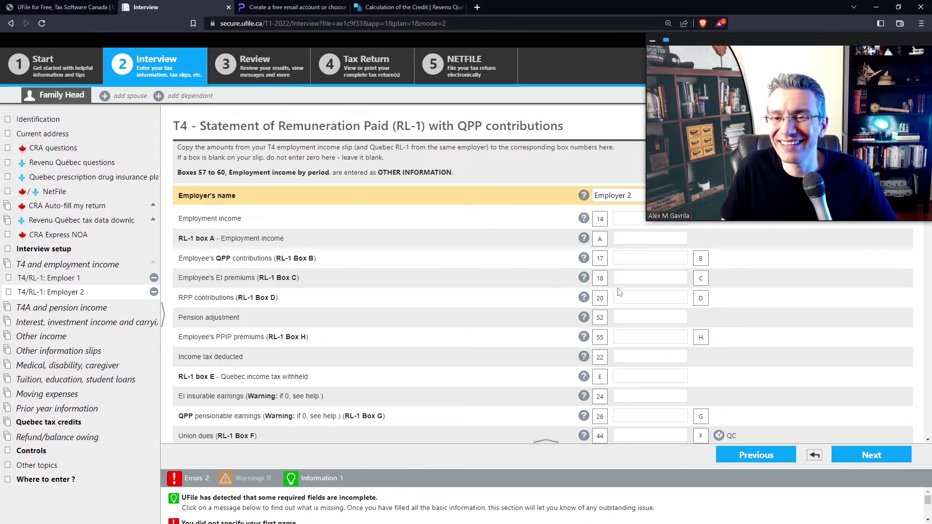
scroll(641, 384, down, 8)
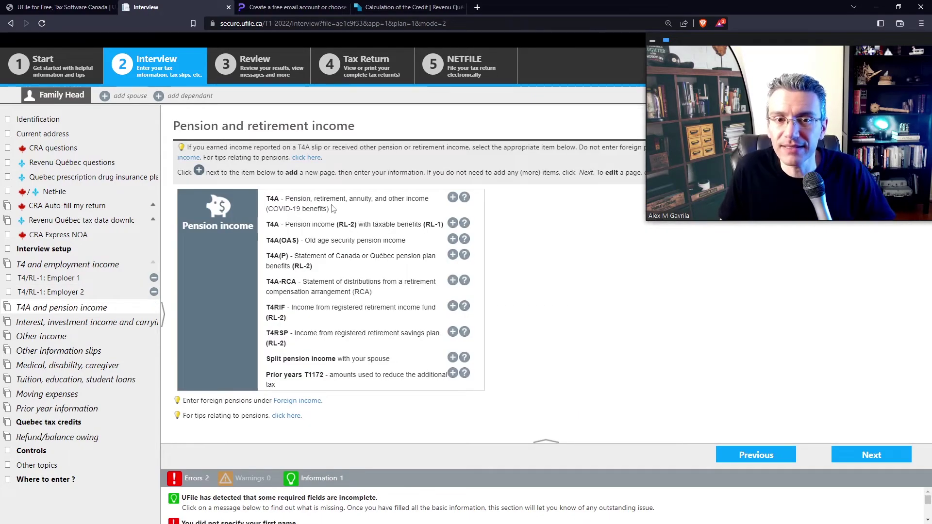
Add a T4A pension, retirement and annuity slip, then go on to investment and interest income
mouse_move(388, 202)
mouse_down()
mouse_move(427, 201)
mouse_move(390, 203)
mouse_up()
click(431, 206)
click(398, 204)
click(454, 199)
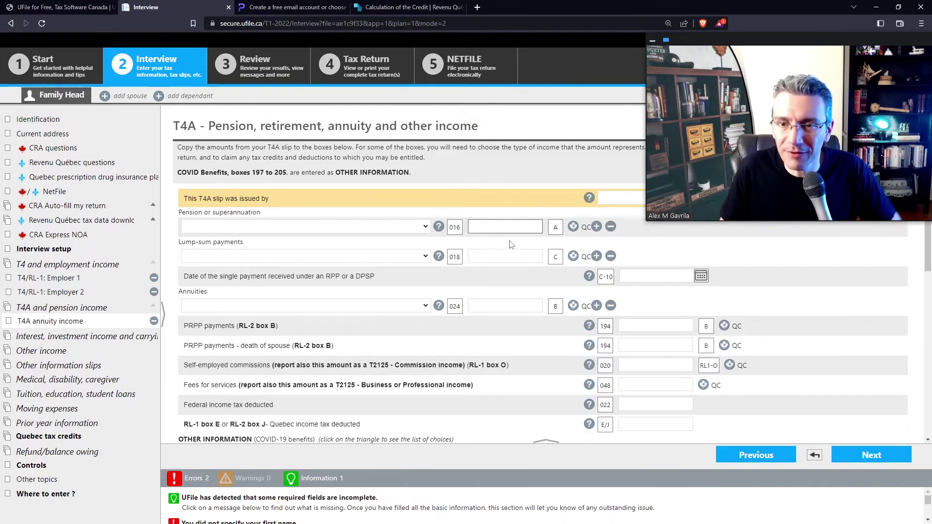
click(847, 455)
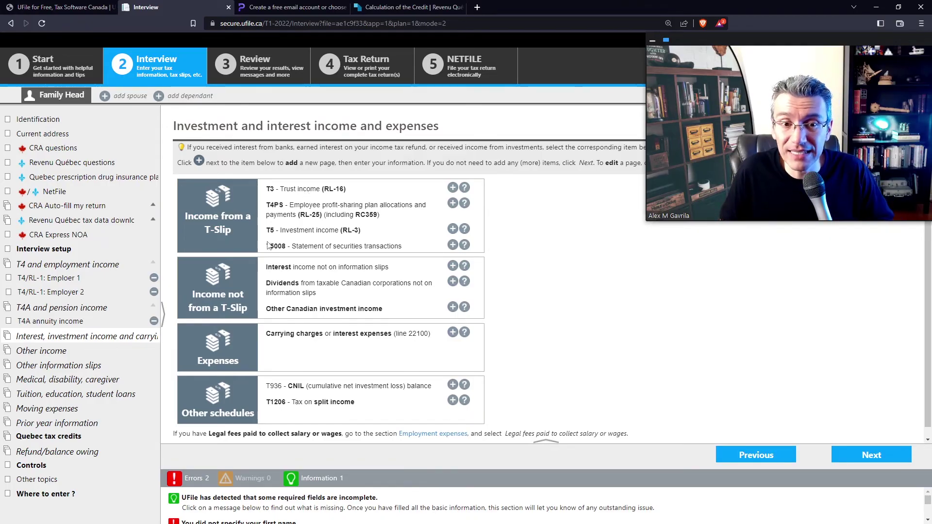
Add a 'T5 - Investment income (RL-3)' slip and look over its empty form
click(452, 228)
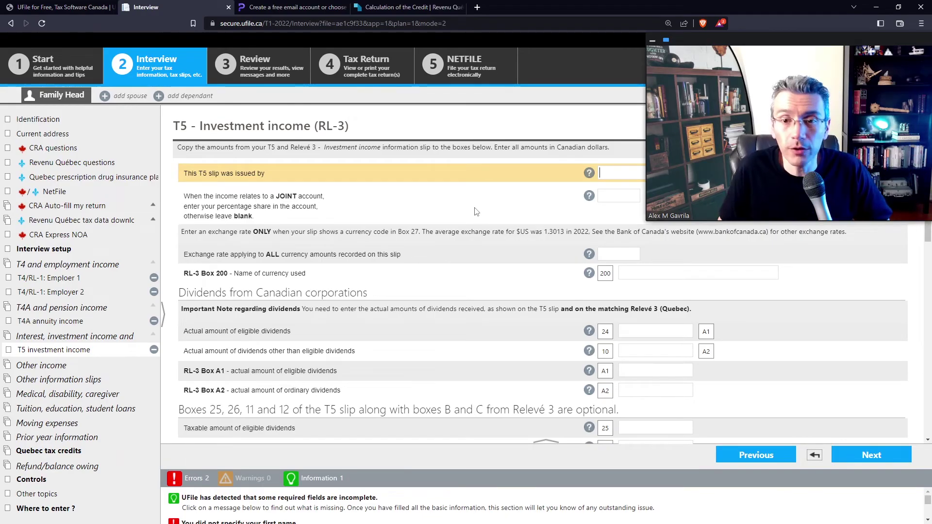
scroll(653, 359, down, 4)
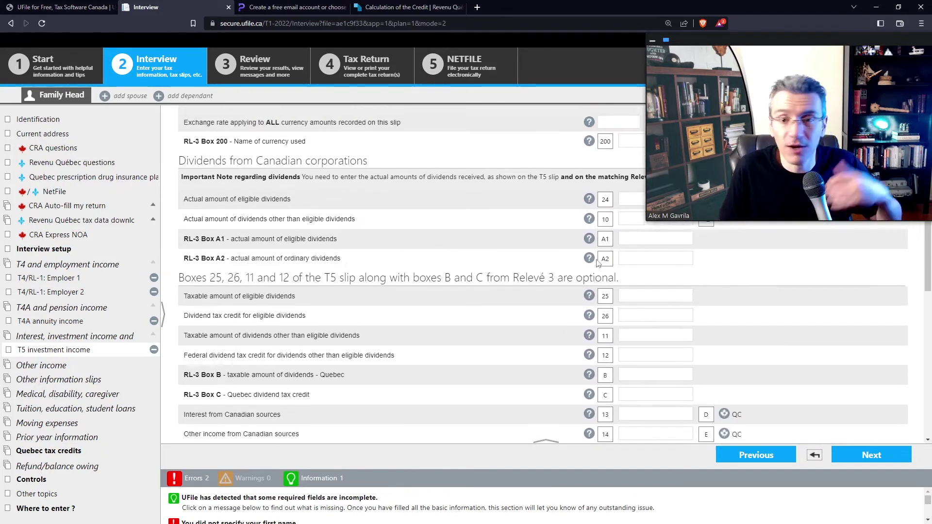
scroll(598, 263, up, 4)
scroll(599, 263, down, 6)
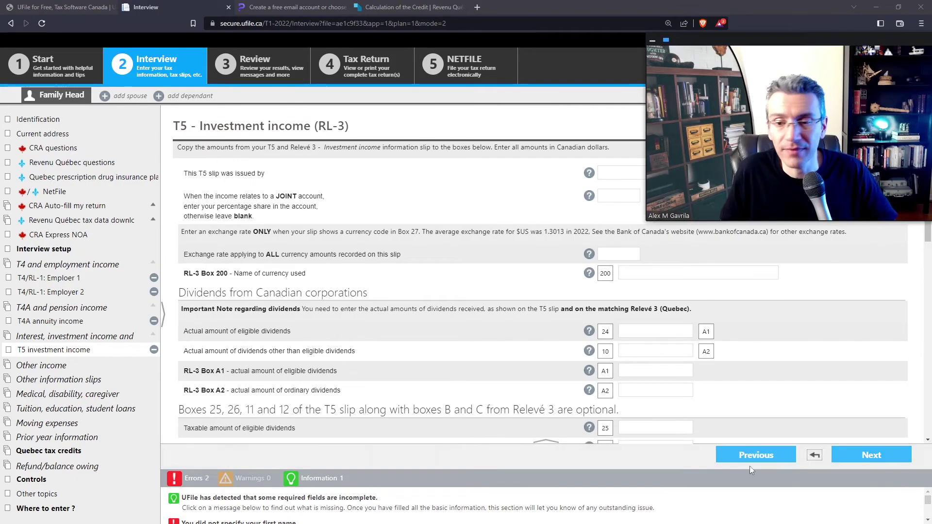
Go back to the investment income list and add 'Interest income not on information slips'
click(872, 455)
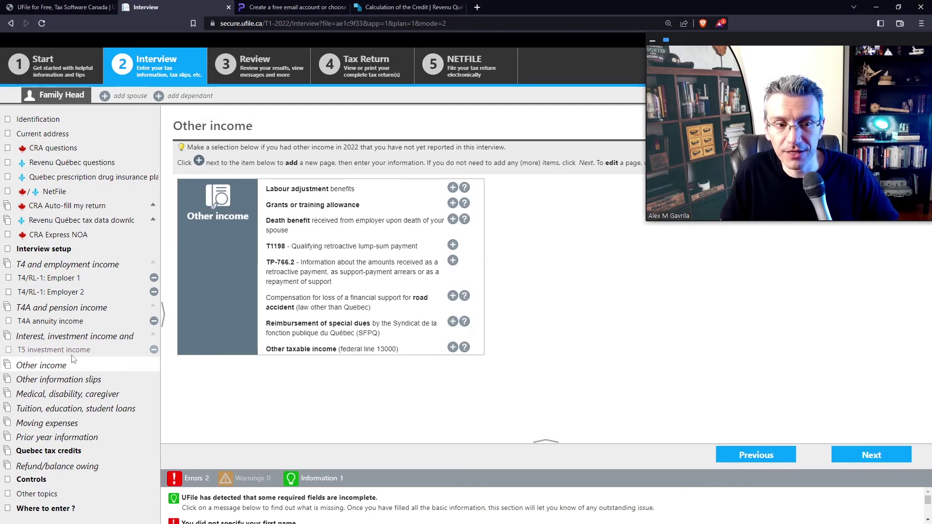
click(74, 336)
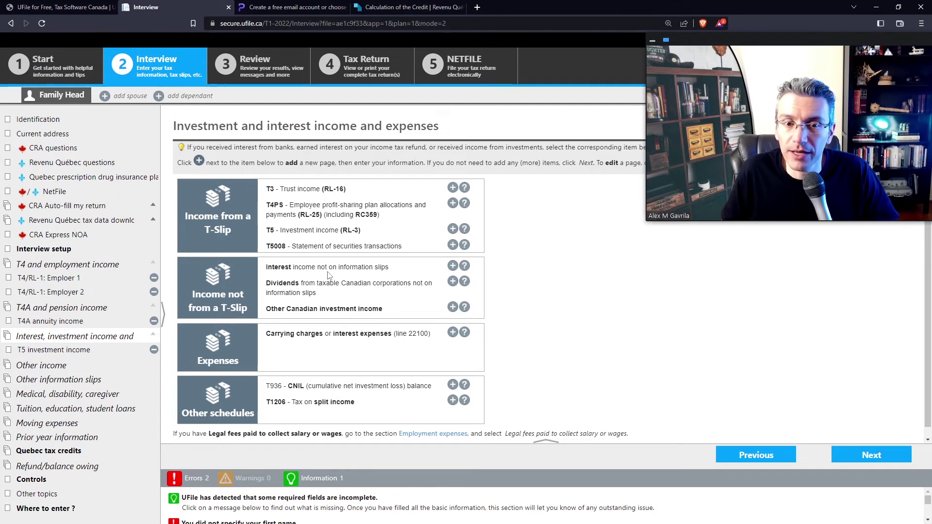
click(452, 267)
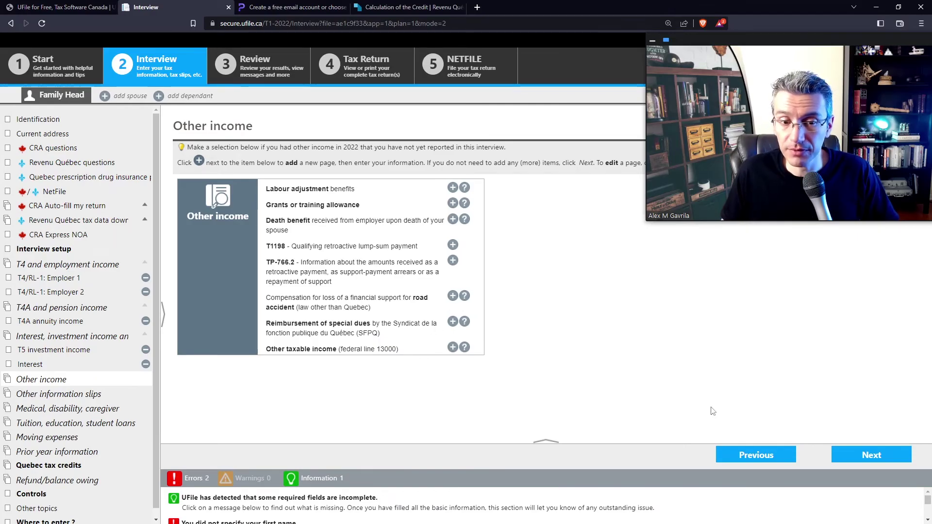
Enter a $20 'Dental cleaning' medical expense dated 05-01-2022
click(884, 457)
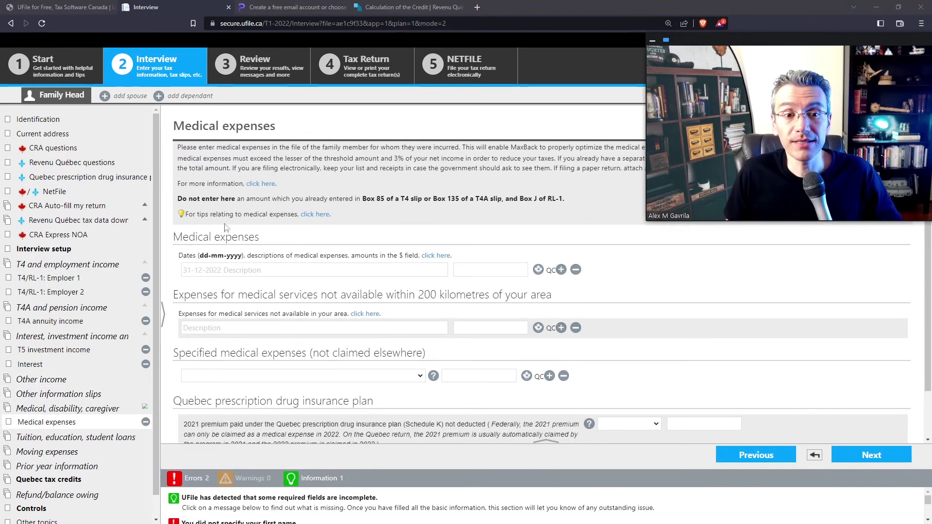
click(212, 268)
text(05-0)
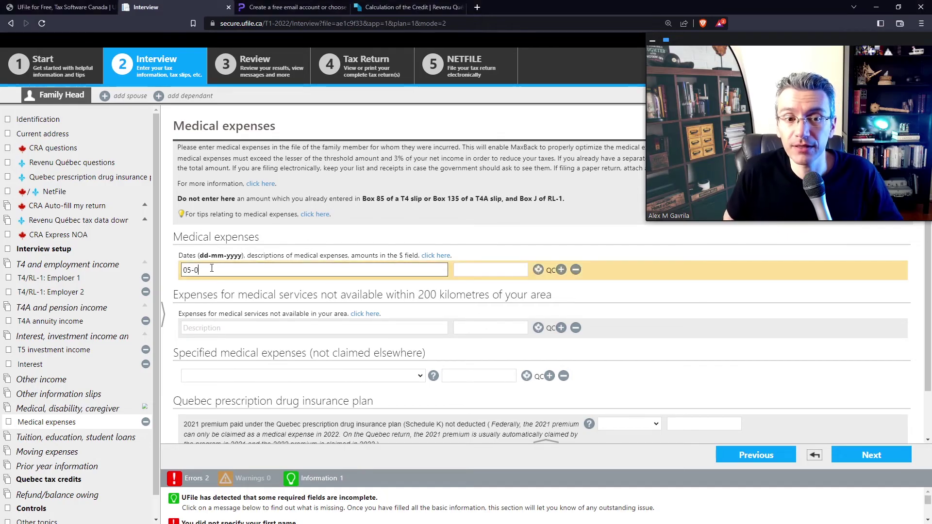
text(1-2022)
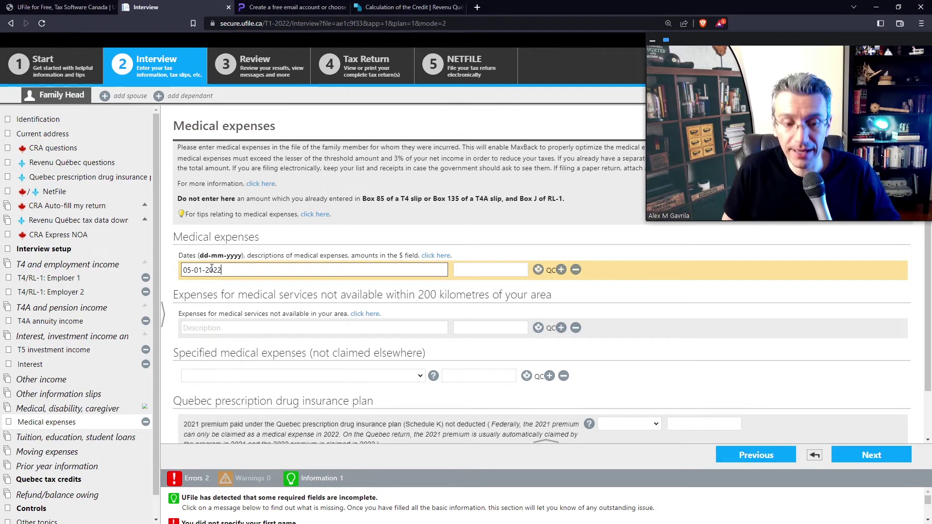
text(, Dent)
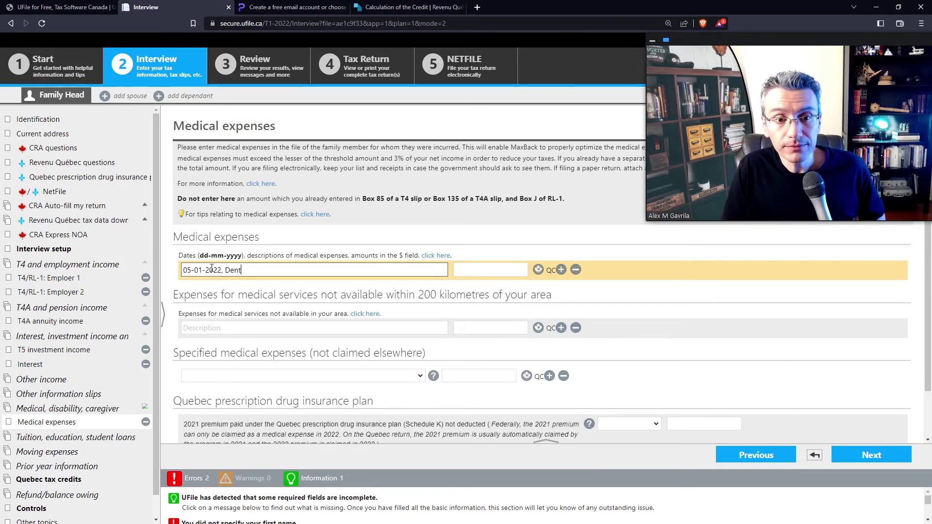
text(al cle)
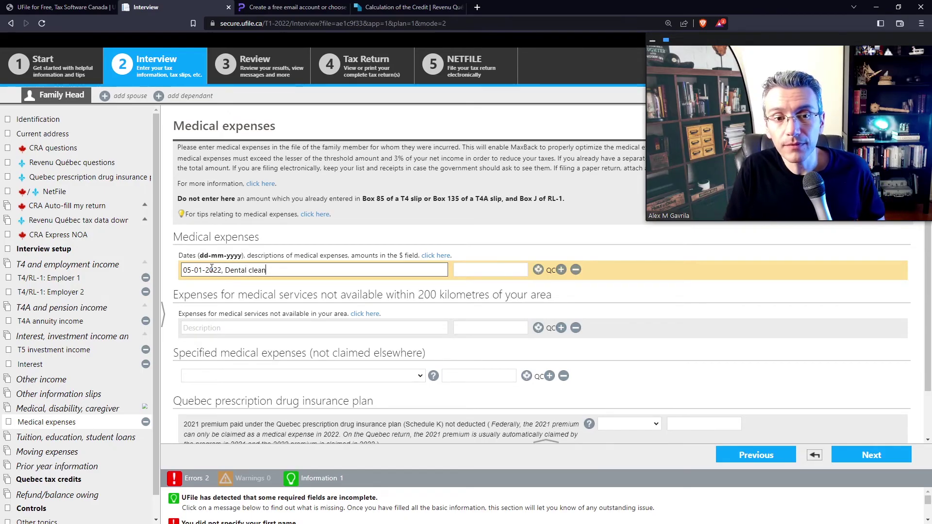
text(aning)
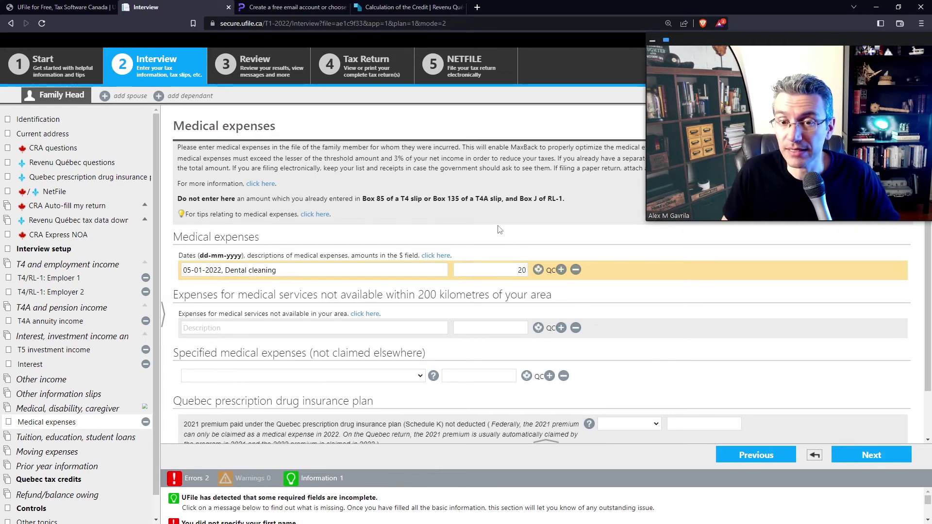
click(529, 246)
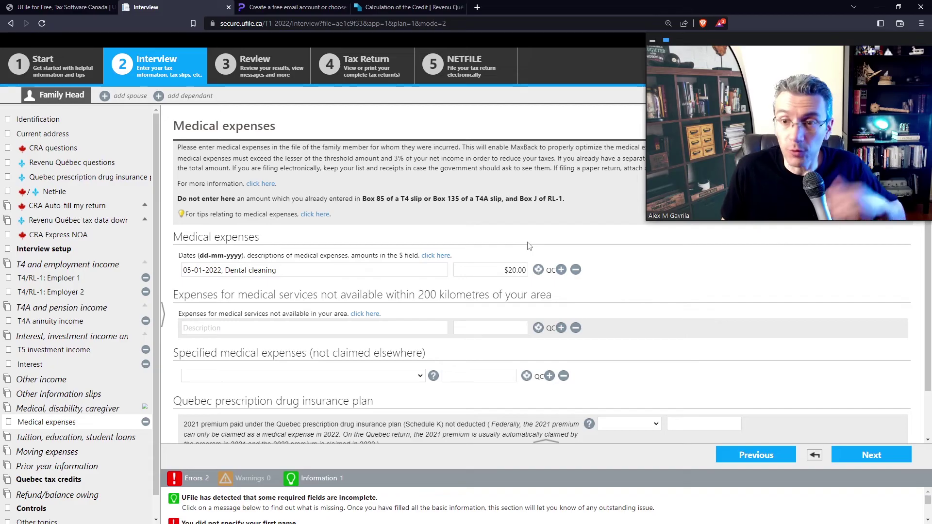
click(562, 271)
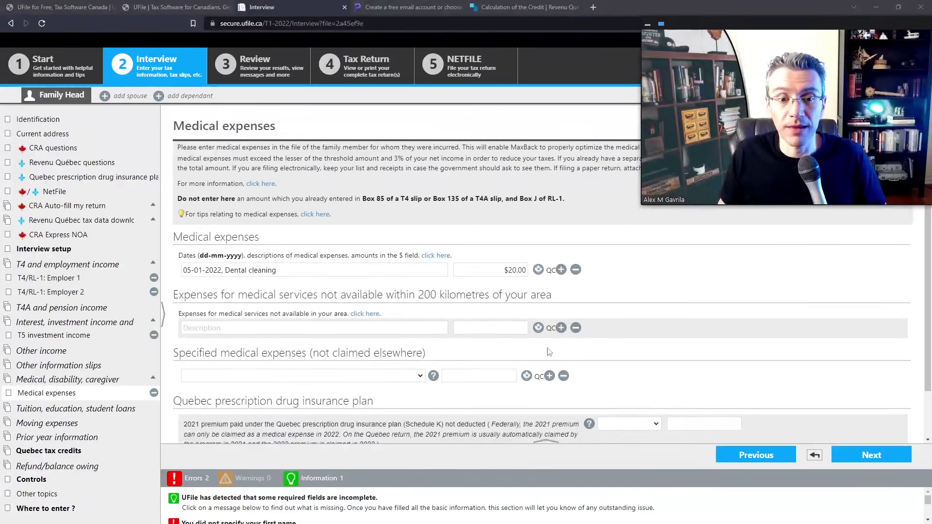
scroll(212, 326, down, 1)
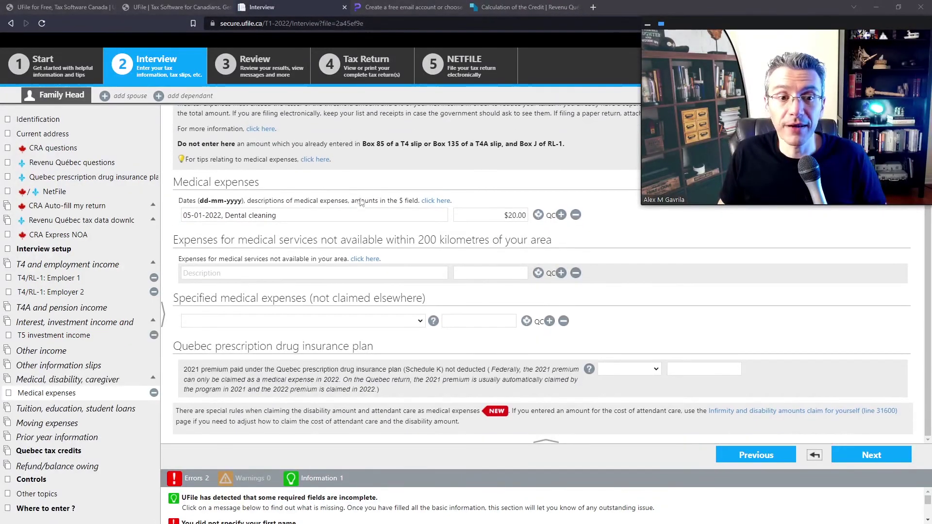
Add a T2202 Tuition and enrolment certificate page, then advance to T1M Moving expenses
click(872, 449)
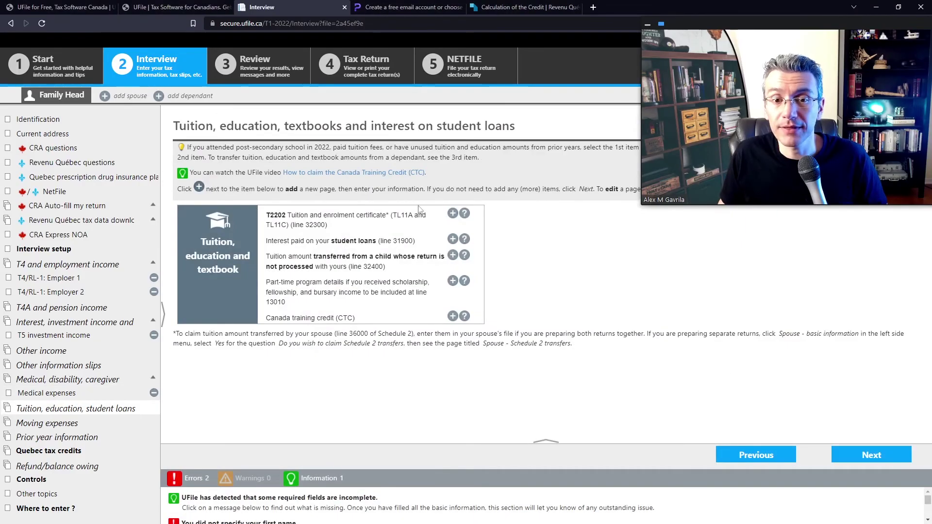
click(453, 214)
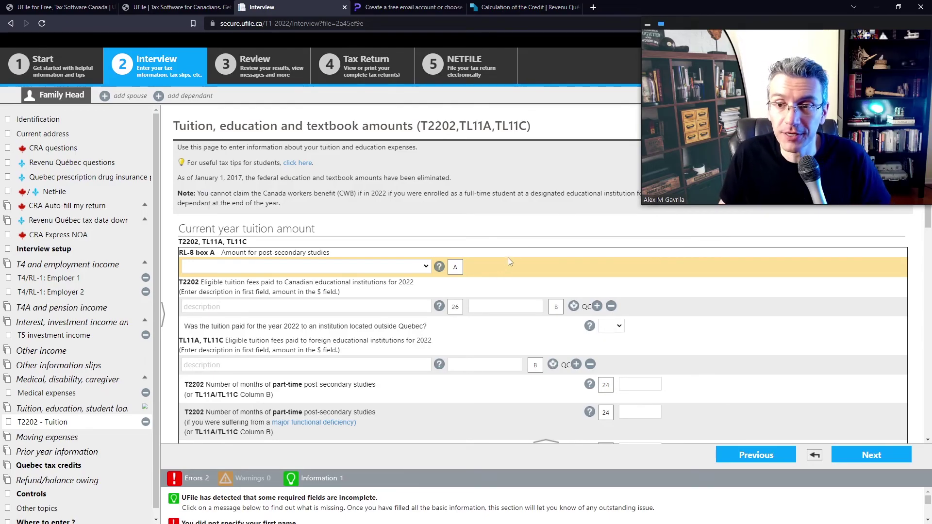
scroll(514, 258, down, 2)
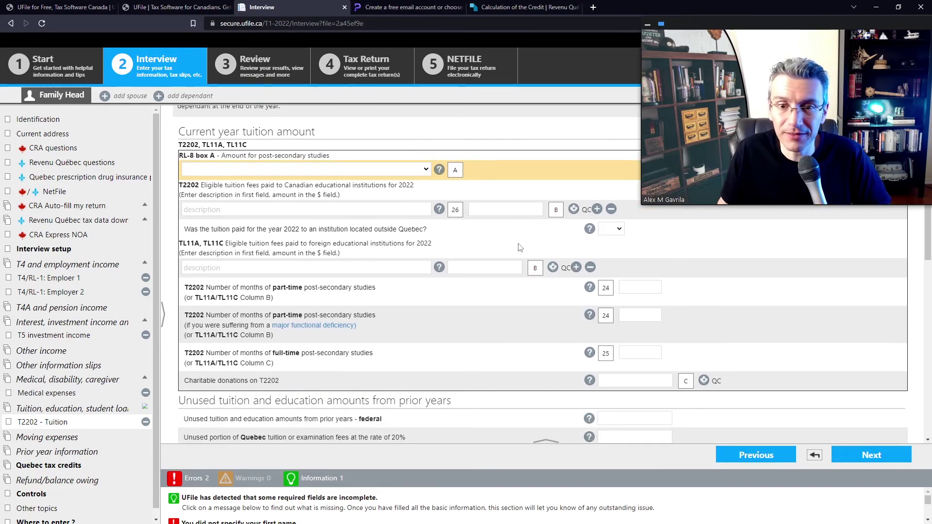
click(882, 462)
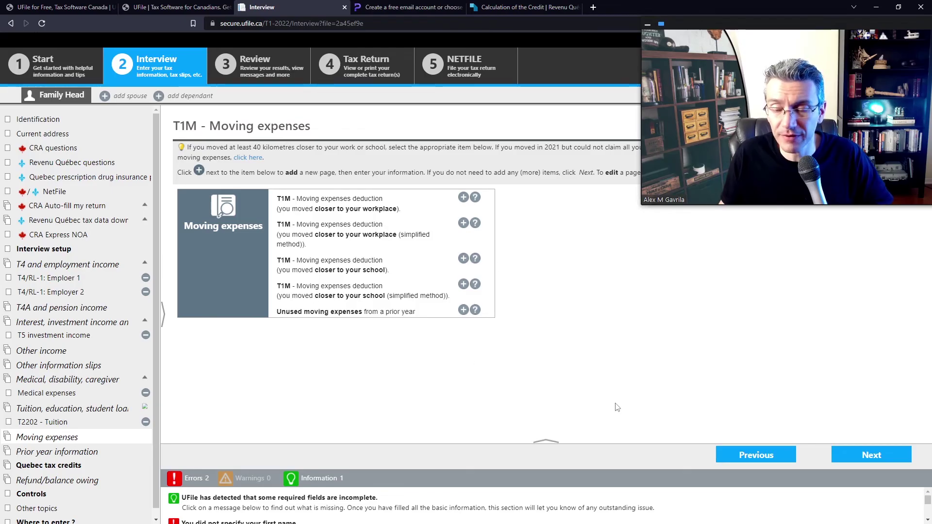
Move past moving expenses and scroll through the Quebec tax credits list
click(856, 460)
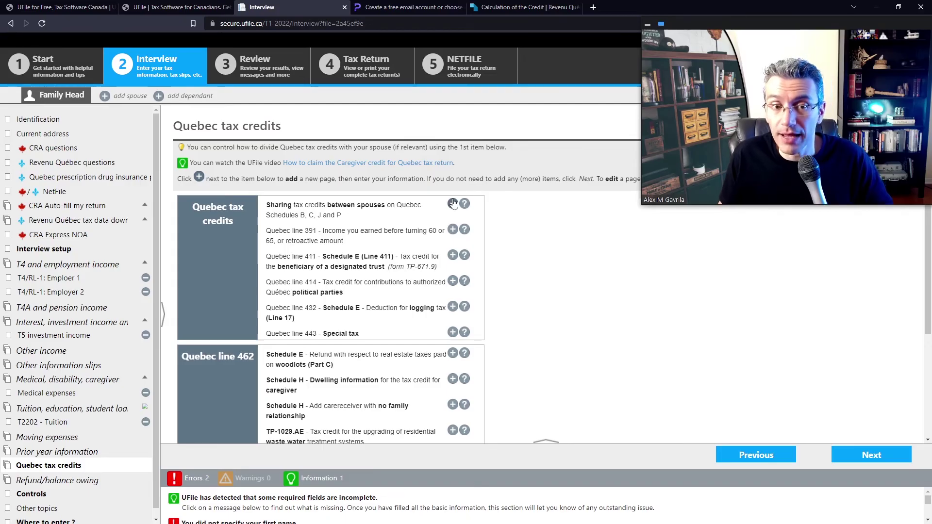
scroll(452, 199, down, 2)
scroll(454, 203, down, 1)
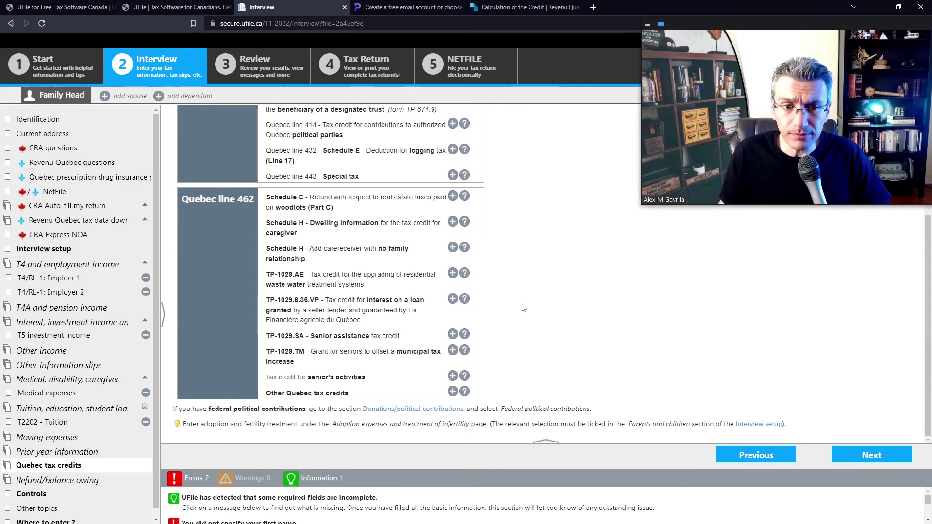
scroll(522, 308, up, 2)
scroll(523, 308, up, 1)
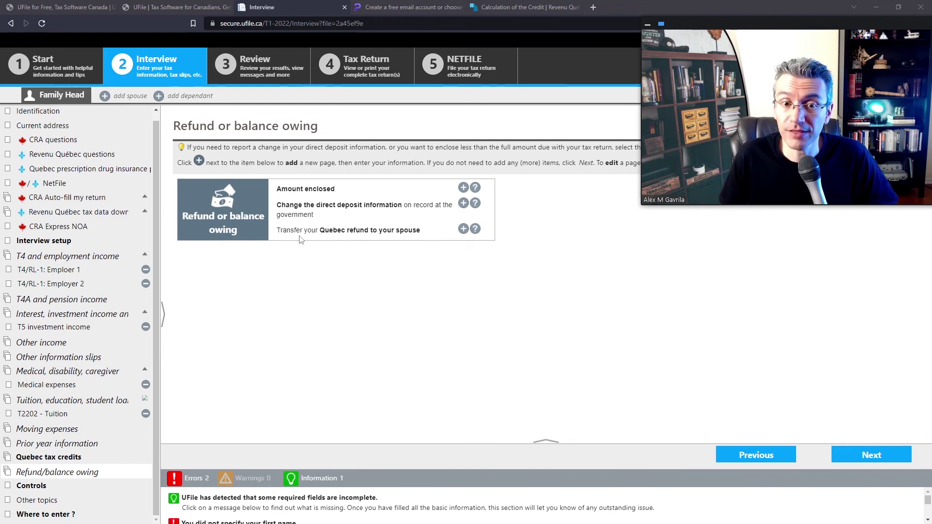
On the MaxBack controls page, keep the Schedule 6 tax-exempt income election at 'Let MaxBack decide'
click(463, 230)
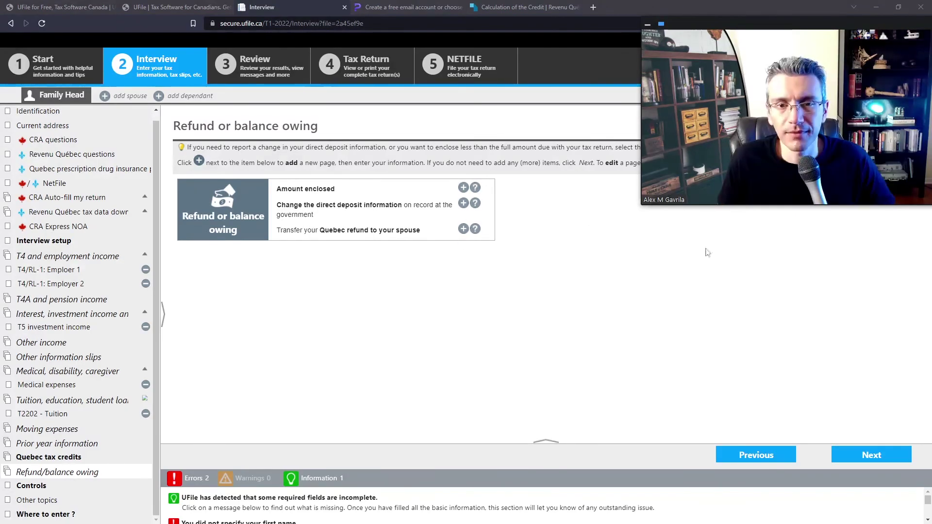
click(872, 455)
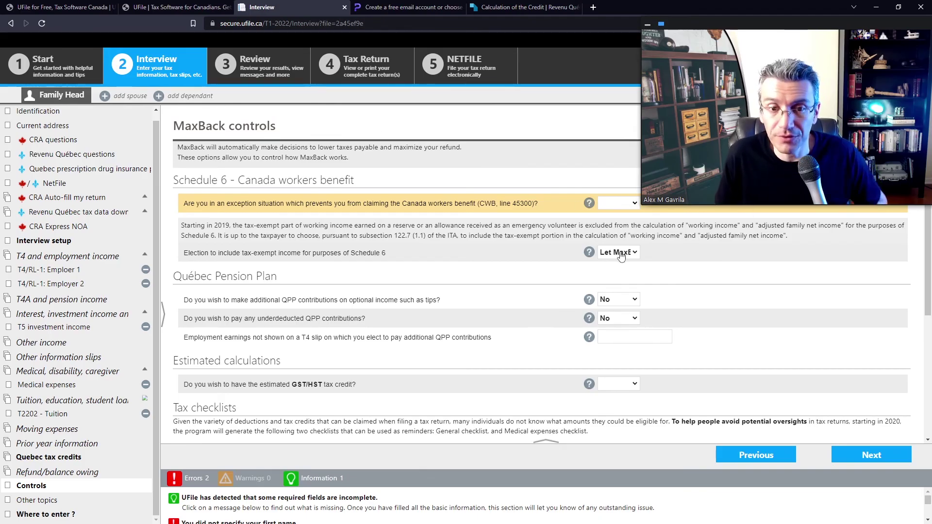
click(622, 255)
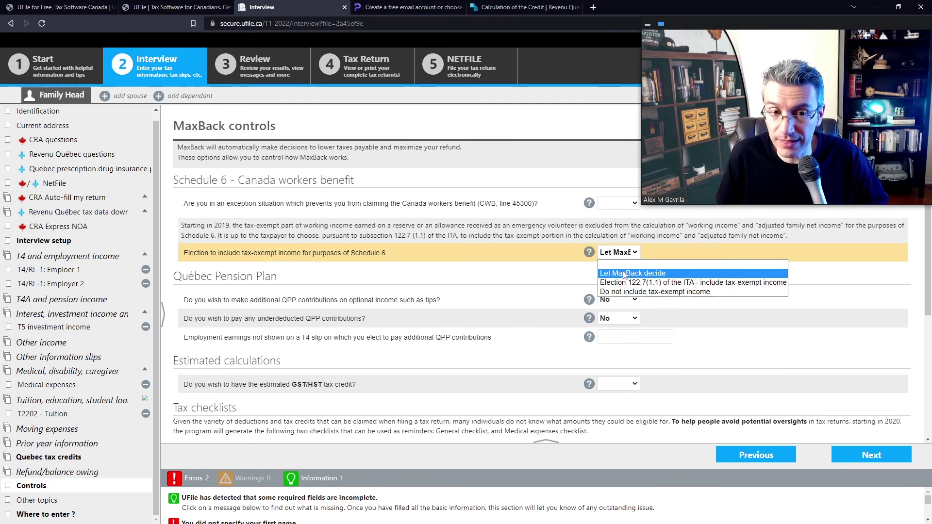
click(624, 275)
scroll(601, 350, down, 4)
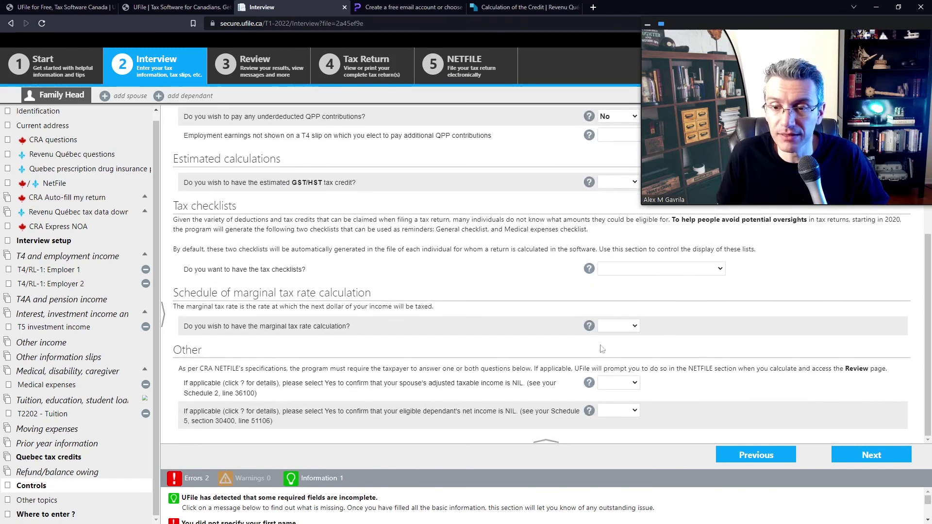
Bring up the Where to enter help page and focus its search box
click(624, 326)
key(ctrl+Page_Down)
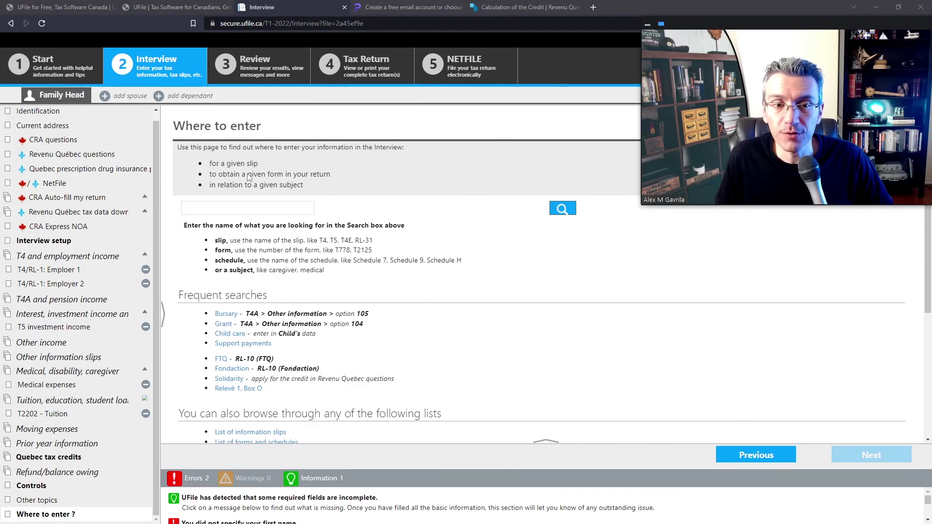
click(258, 206)
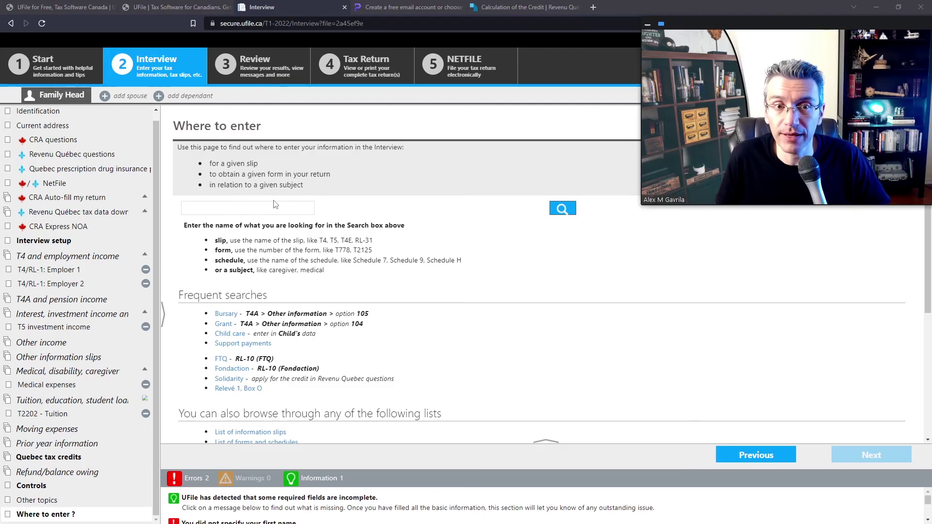
In the NETFILE step, check the federal submission status and view the Acknowledgment report
click(257, 66)
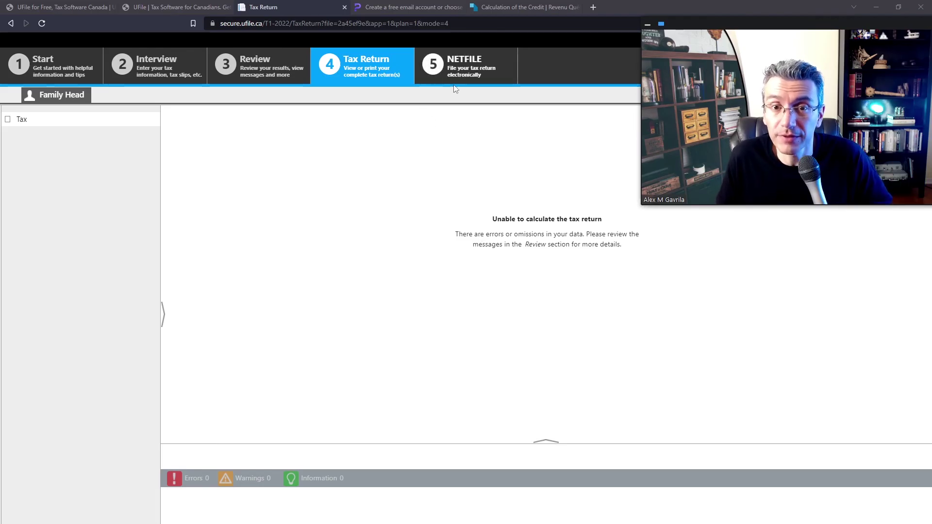
click(473, 73)
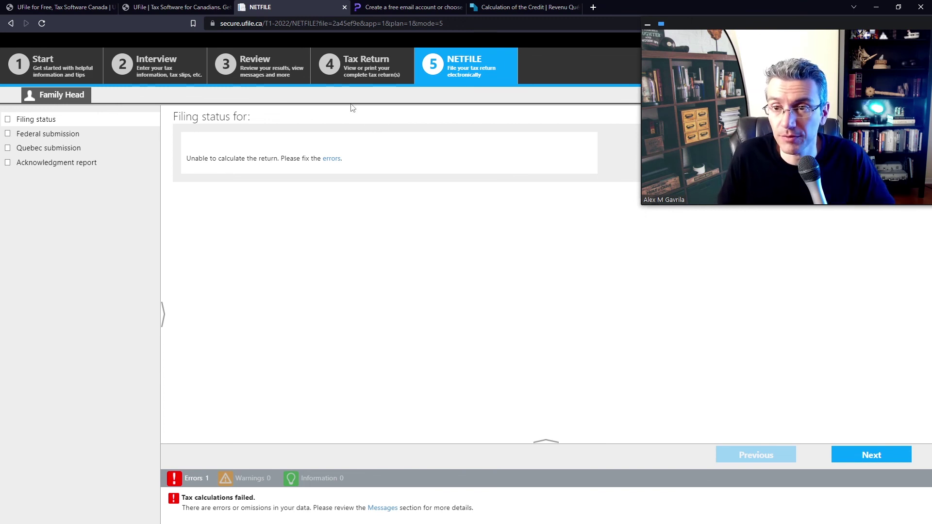
click(28, 135)
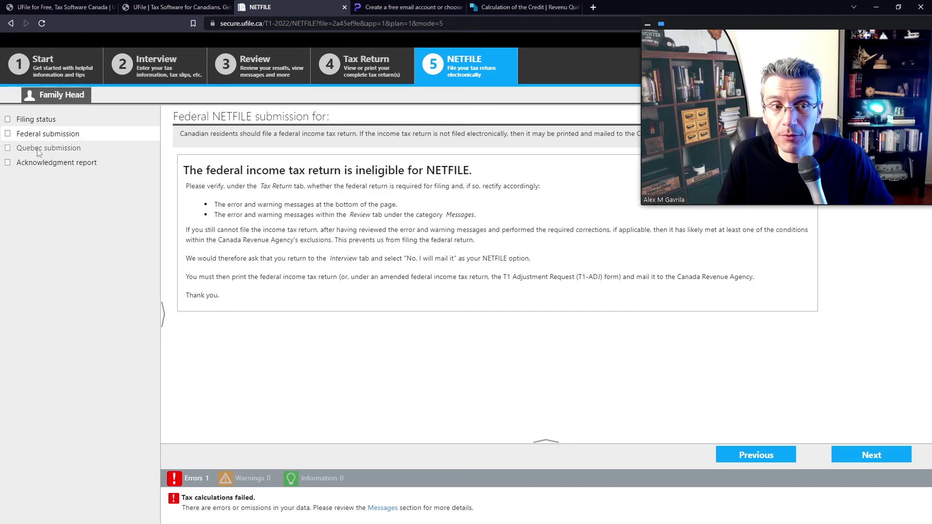
click(41, 164)
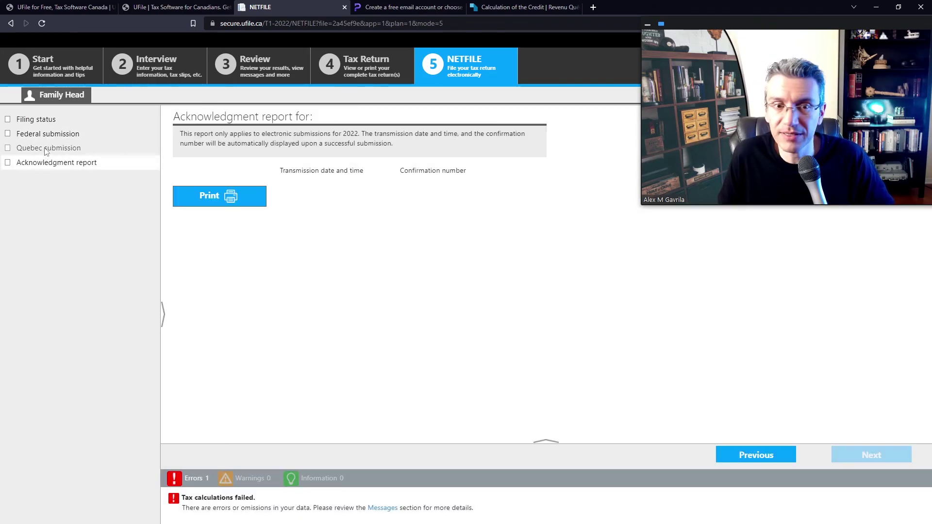